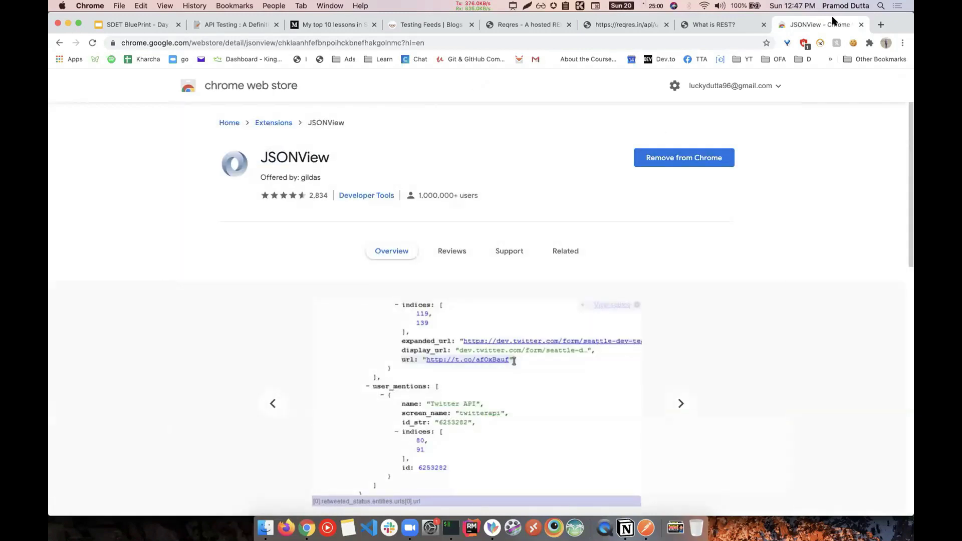
# Close the JSONView store page and highlight the host and path parts of the reqres.in users request URL
pyautogui.press('super+w')
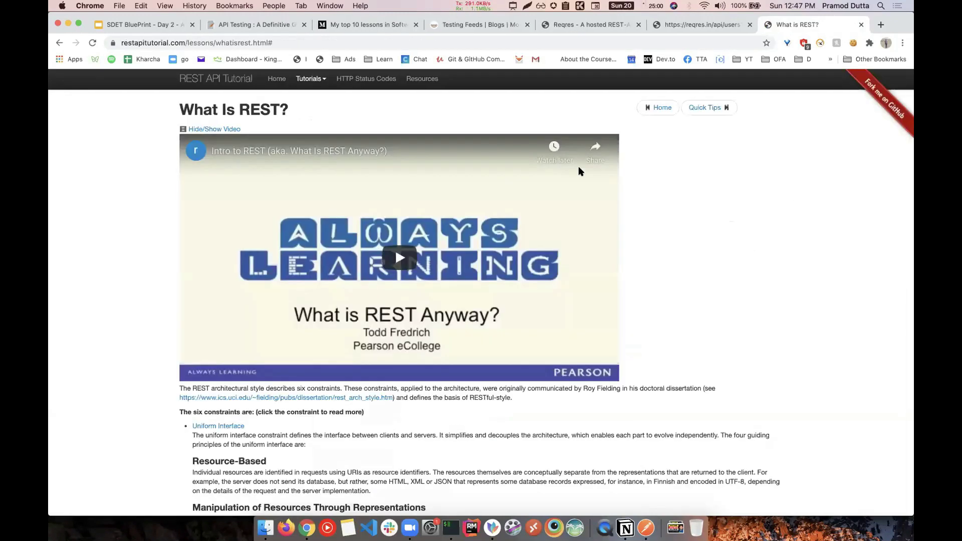
pyautogui.press('super+alt+Left')
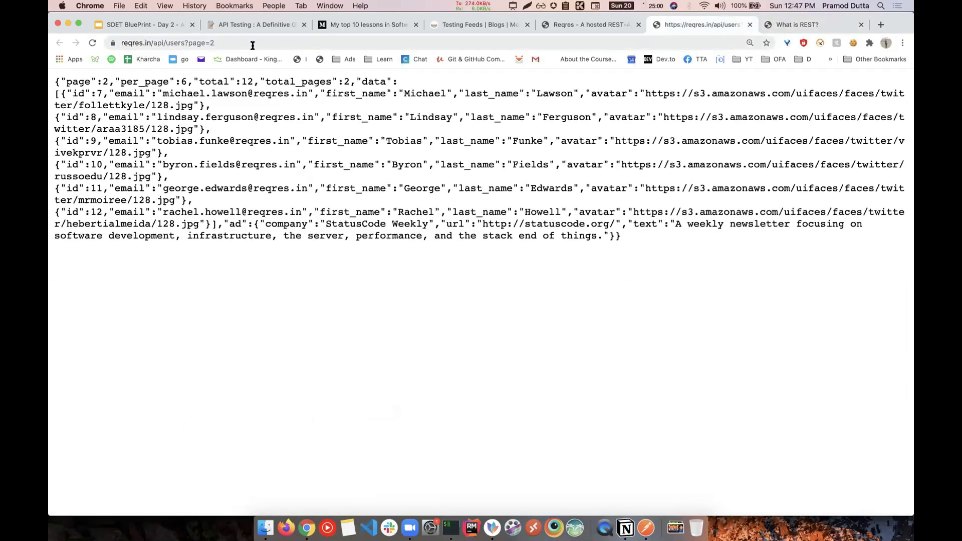
pyautogui.click(172, 44)
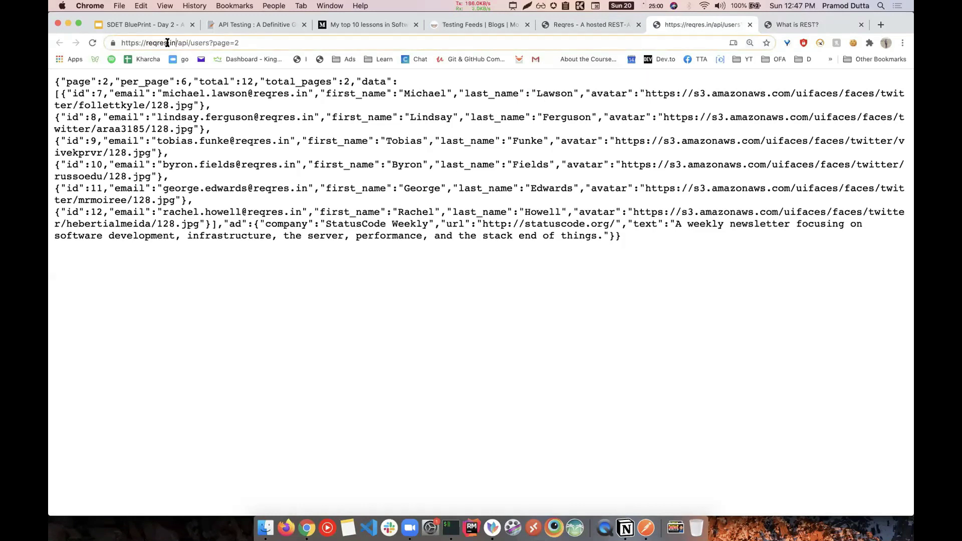
pyautogui.moveTo(116, 40); pyautogui.dragTo(172, 42)
pyautogui.click(173, 42)
pyautogui.doubleClick(188, 40)
pyautogui.click(193, 42)
pyautogui.moveTo(189, 42); pyautogui.dragTo(257, 41)
# Set the page parameter in the users request URL to 1 and load it
pyautogui.click(242, 43)
pyautogui.press('BackSpace')
pyautogui.write('1')
pyautogui.press('Return')
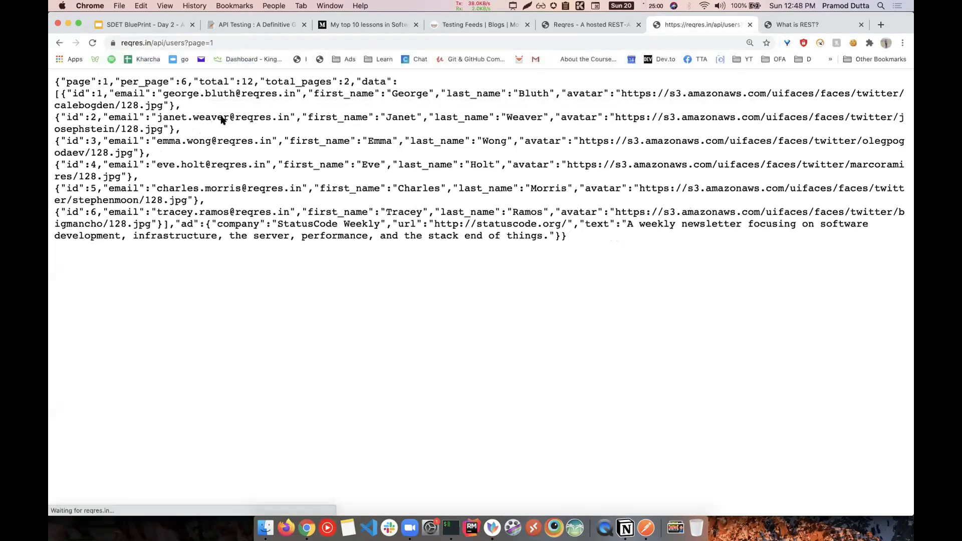
# Restore the browser window to full width and highlight the entire JSON response for page 1
pyautogui.hotkey('ctrl', 'alt', 'Right')
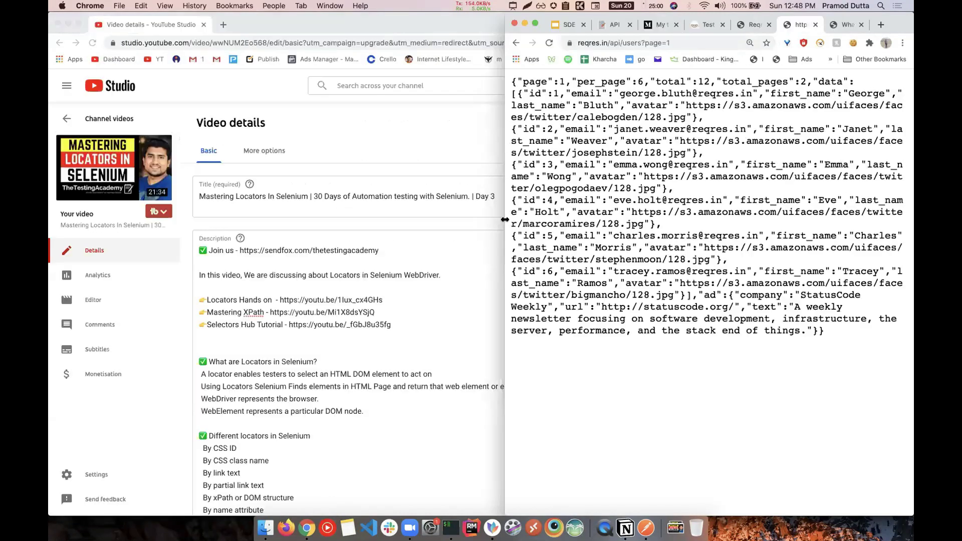
pyautogui.hotkey('ctrl', 'alt', 'Return')
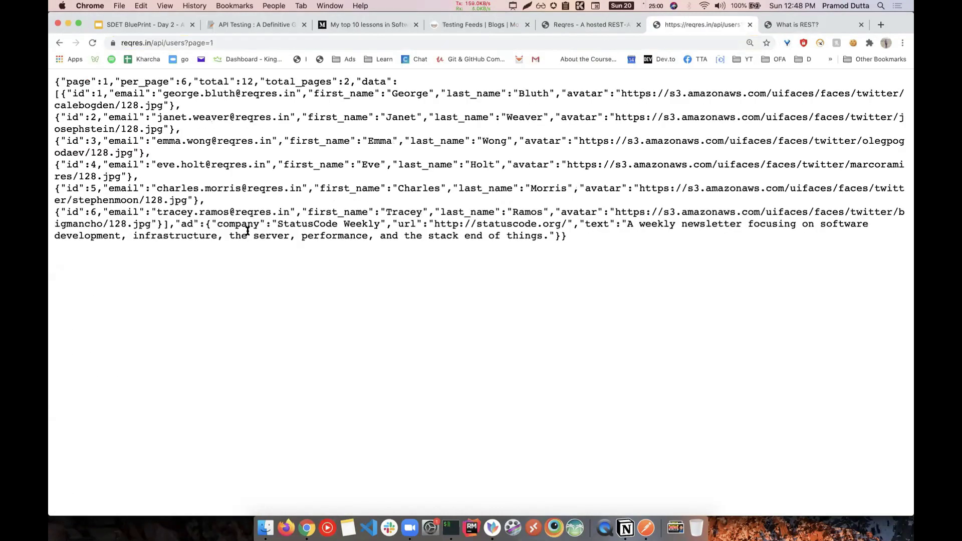
pyautogui.moveTo(576, 239); pyautogui.dragTo(54, 82)
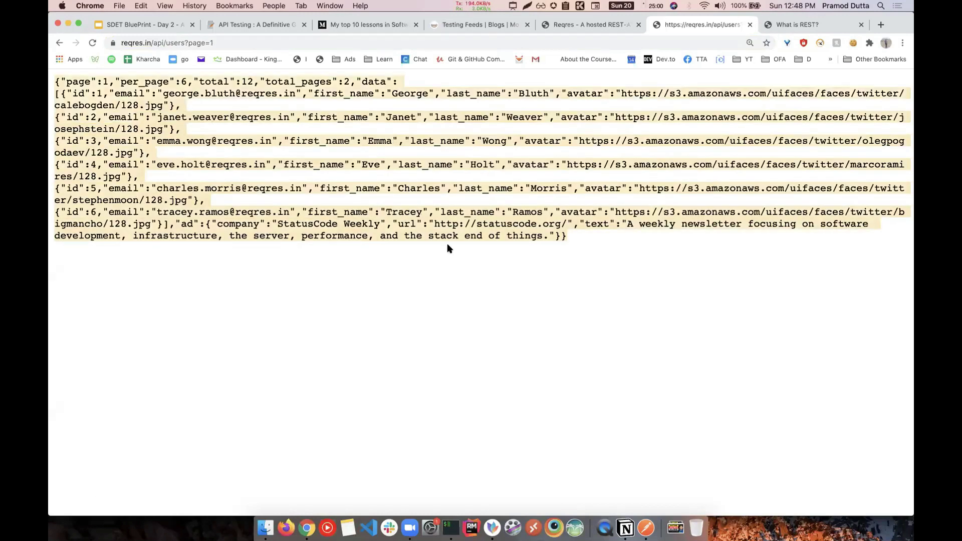
# Compare the LIST USERS and SINGLE USER sample GET requests and their responses on the Reqres page
pyautogui.click(586, 25)
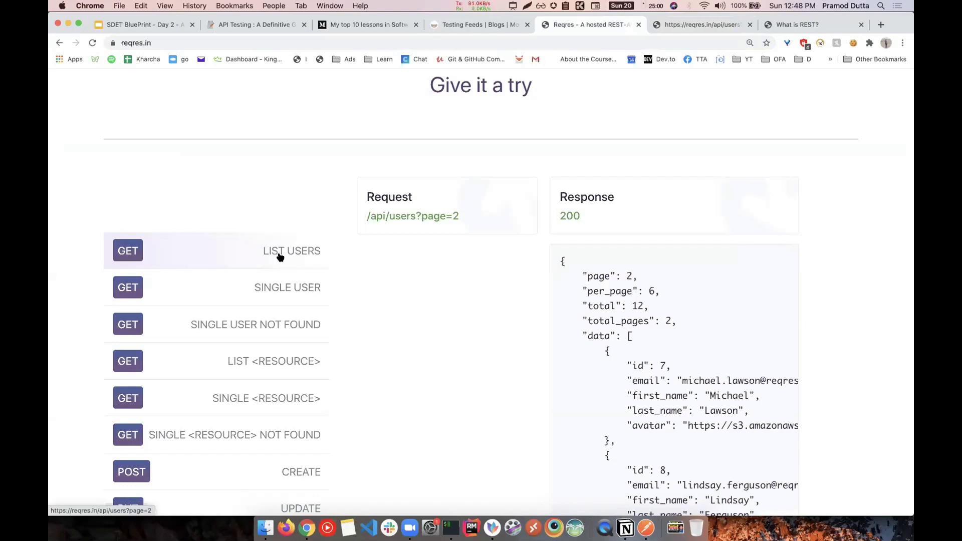
pyautogui.click(281, 288)
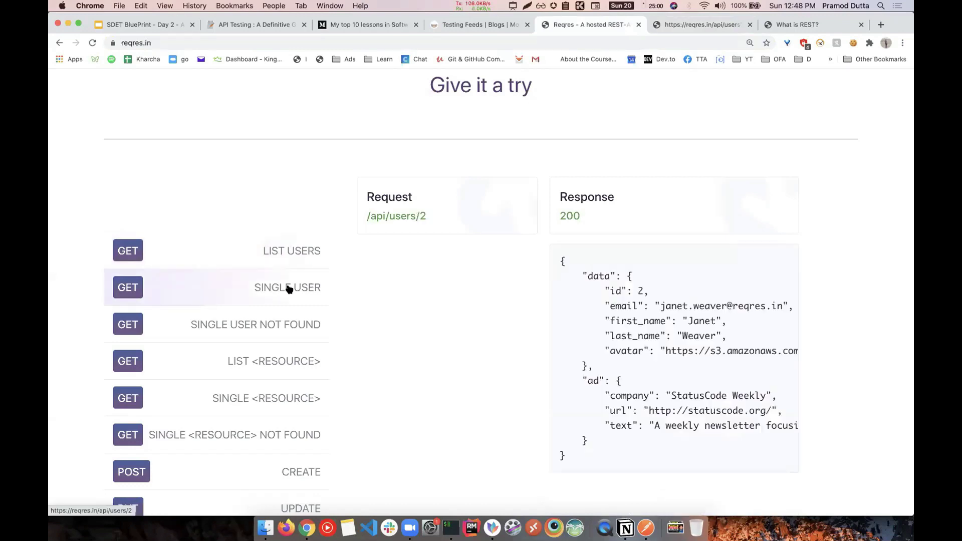
pyautogui.click(301, 253)
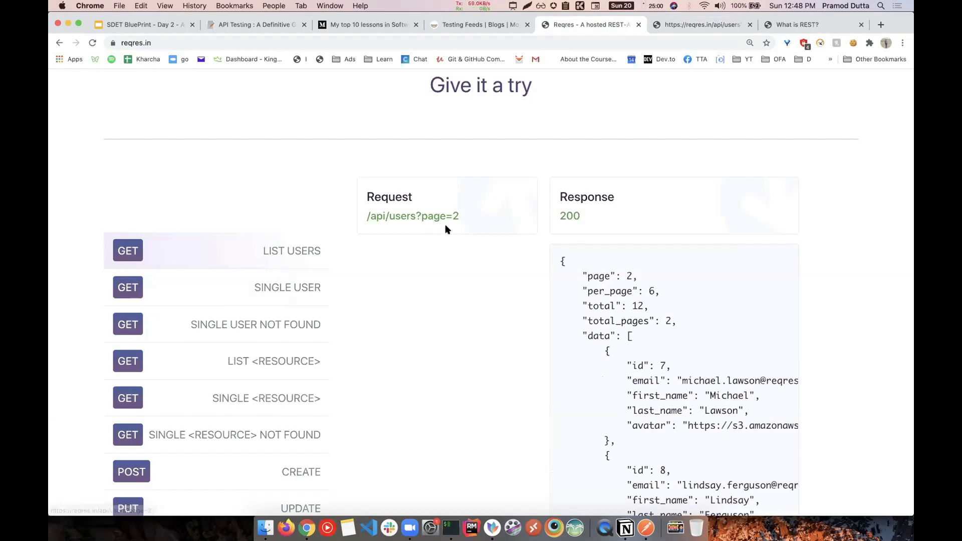
pyautogui.click(314, 287)
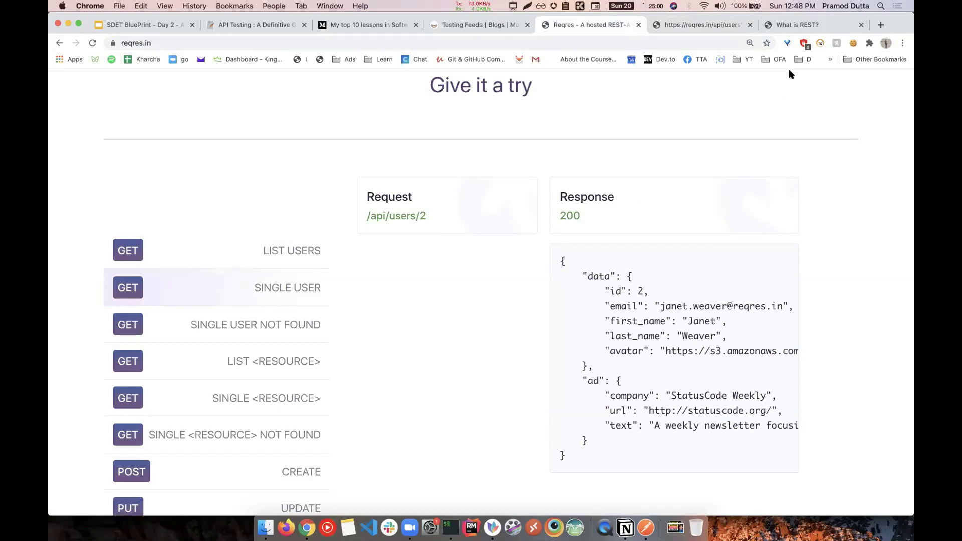
pyautogui.click(306, 246)
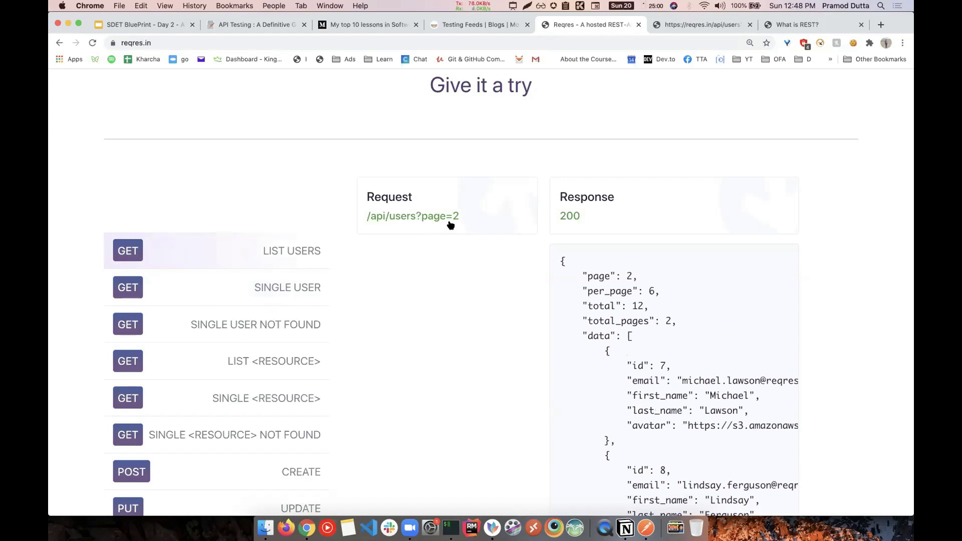
pyautogui.click(296, 288)
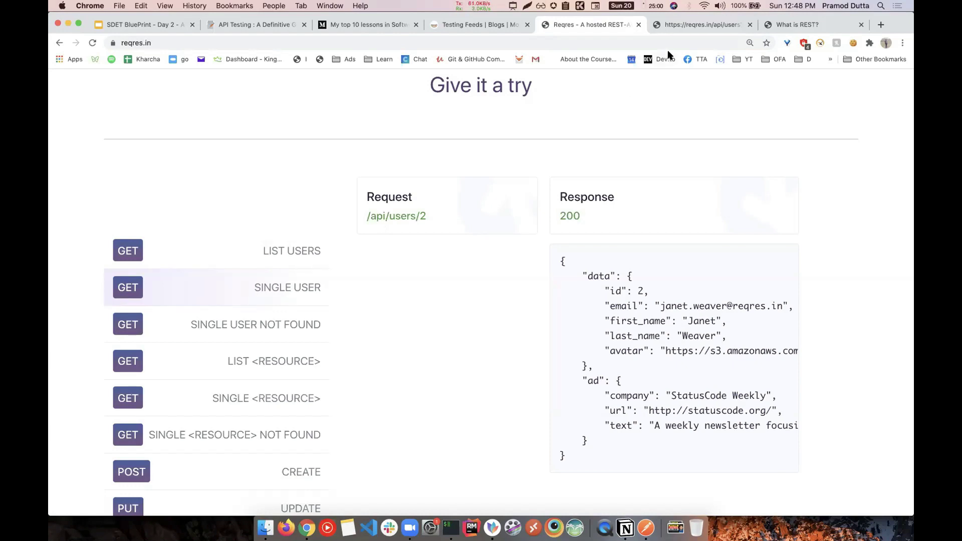
# Examine the protocol, host, path and query parts of the page=1 request URL and its JSON response
pyautogui.click(691, 26)
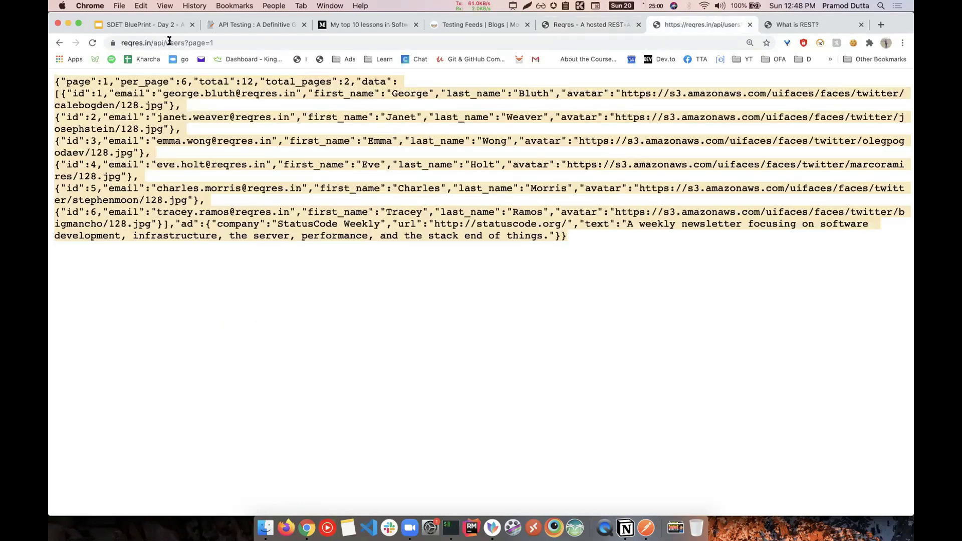
pyautogui.click(136, 42)
pyautogui.doubleClick(120, 42)
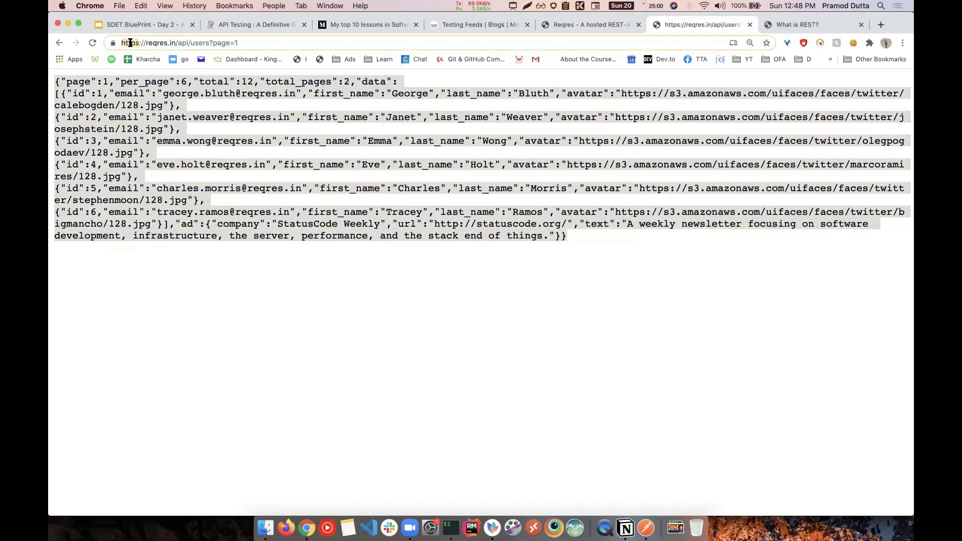
pyautogui.click(135, 42)
pyautogui.hotkey('shift', 'Home')
pyautogui.click(135, 42)
pyautogui.moveTo(146, 43); pyautogui.dragTo(173, 42)
pyautogui.click(203, 44)
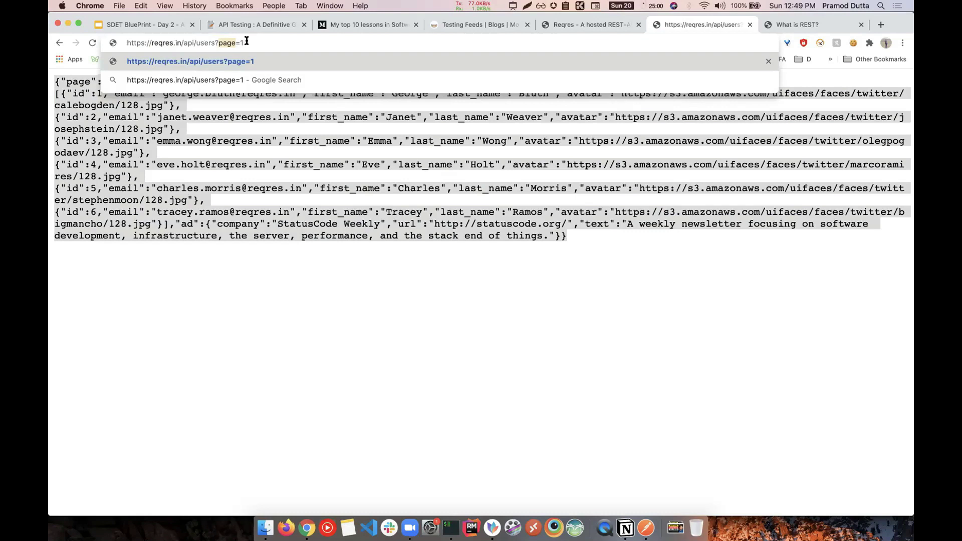
pyautogui.click(565, 247)
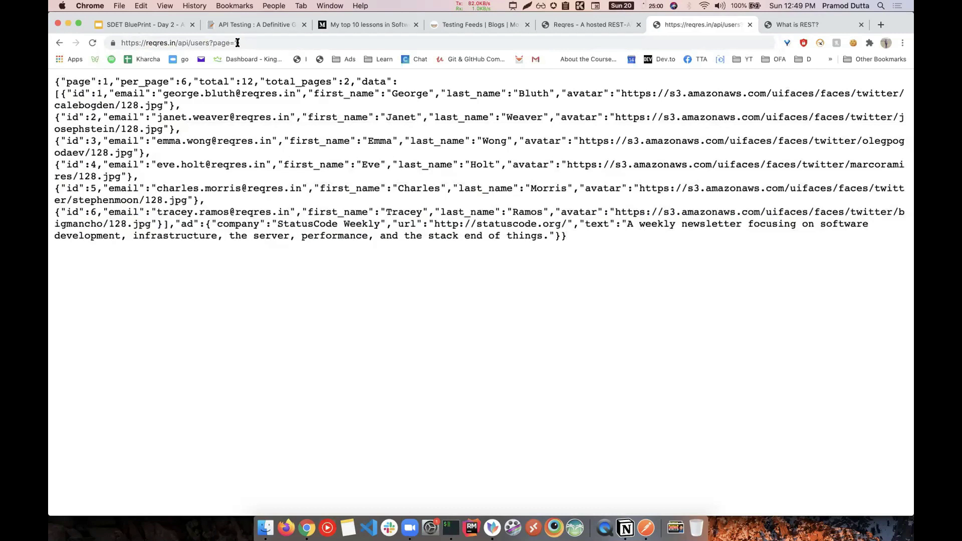
pyautogui.press('super+a')
# Append a second query parameter, &a=b, to the page=1 users URL and load it
pyautogui.click(220, 42)
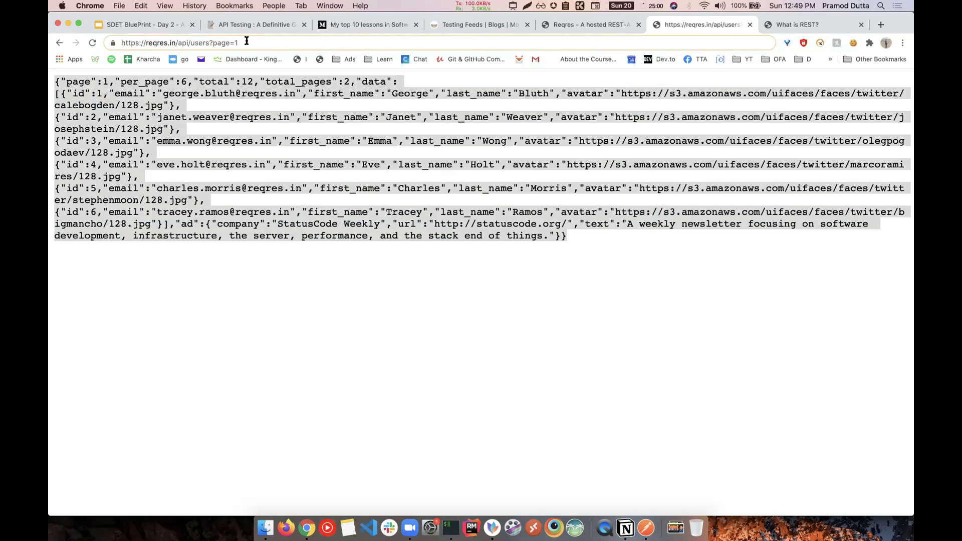
pyautogui.write('&')
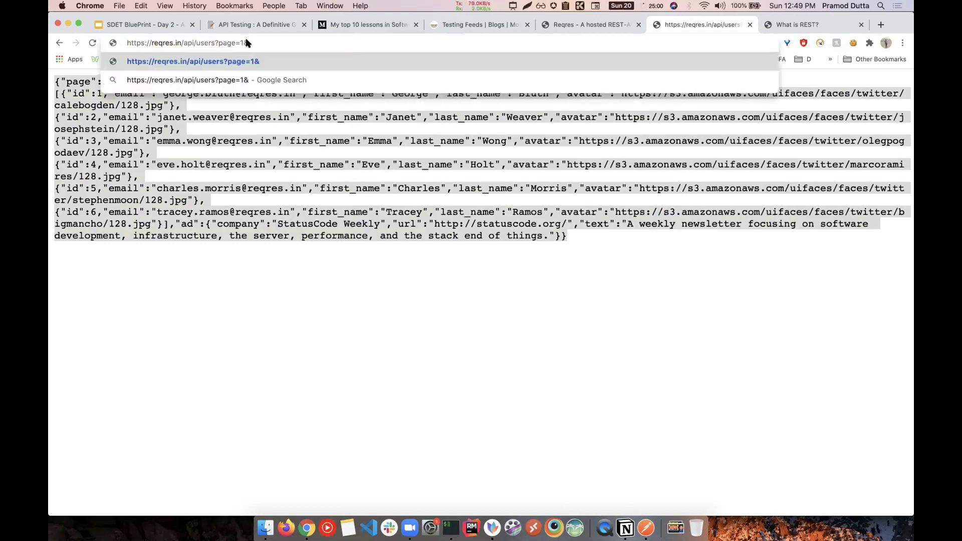
pyautogui.write('a=b')
pyautogui.press('Return')
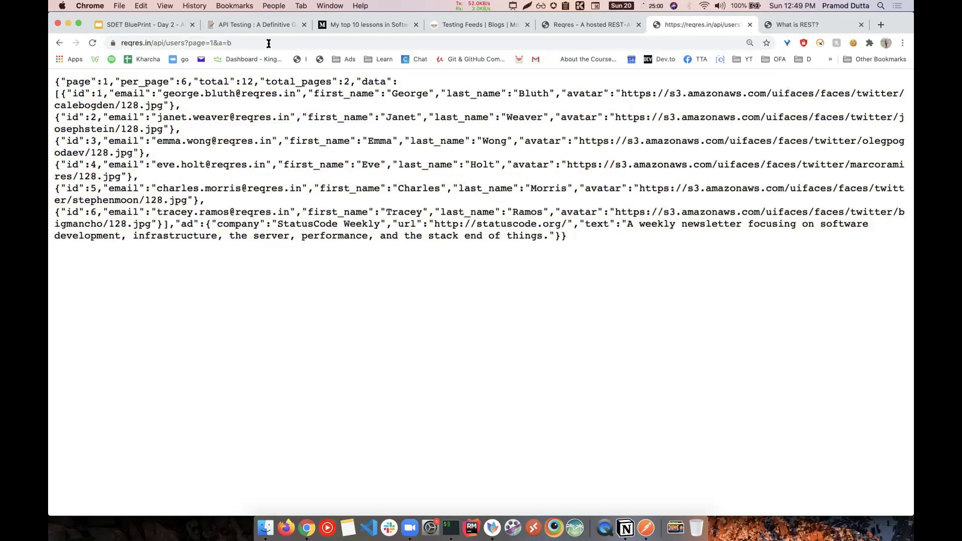
# Highlight the added &a=b parameter, the base request URL and part of the JSON response
pyautogui.click(234, 42)
pyautogui.moveTo(237, 42); pyautogui.dragTo(259, 41)
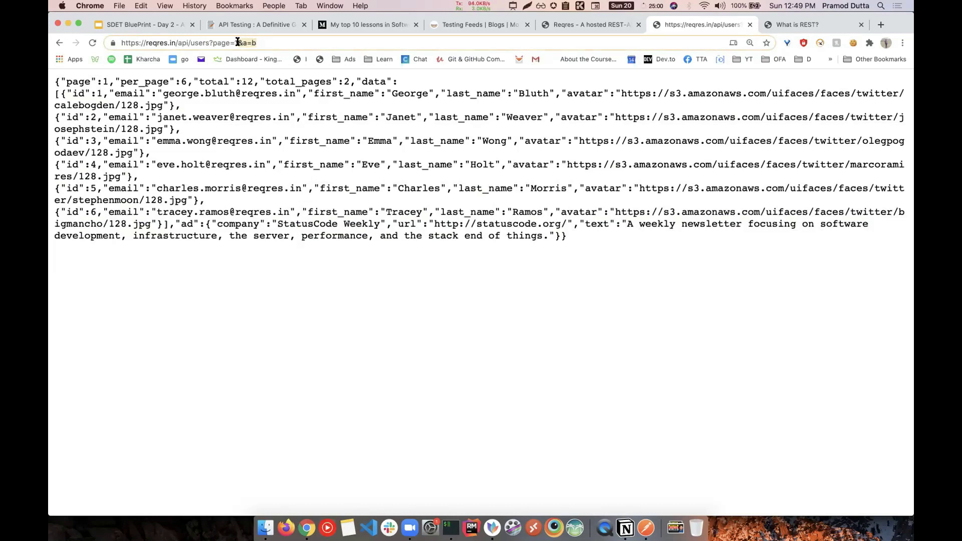
pyautogui.click(237, 42)
pyautogui.write('1')
pyautogui.moveTo(239, 42); pyautogui.dragTo(127, 43)
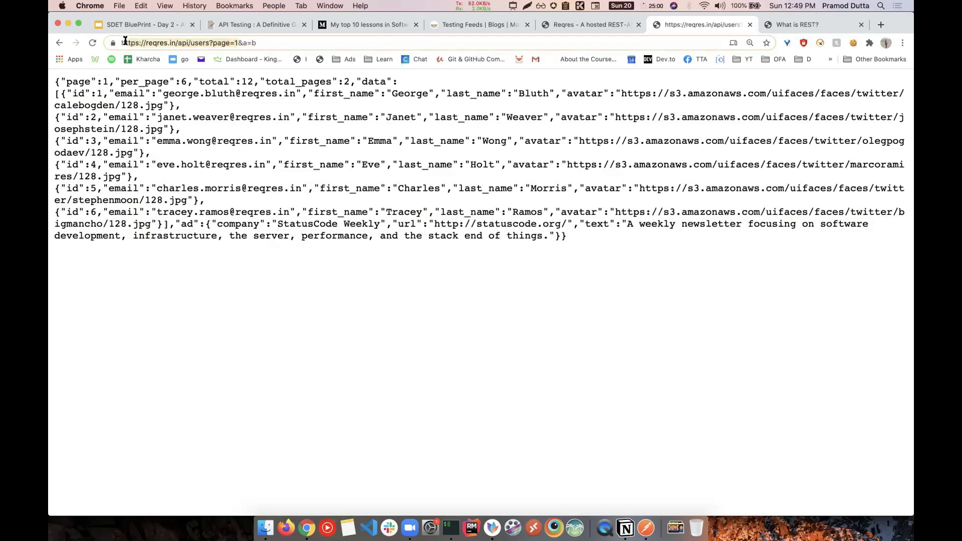
pyautogui.click(254, 42)
pyautogui.moveTo(591, 248); pyautogui.dragTo(109, 128)
# Replace the query string with /2 to load the single user at reqres.in/api/users/2, and highlight its response
pyautogui.moveTo(186, 43); pyautogui.dragTo(279, 40)
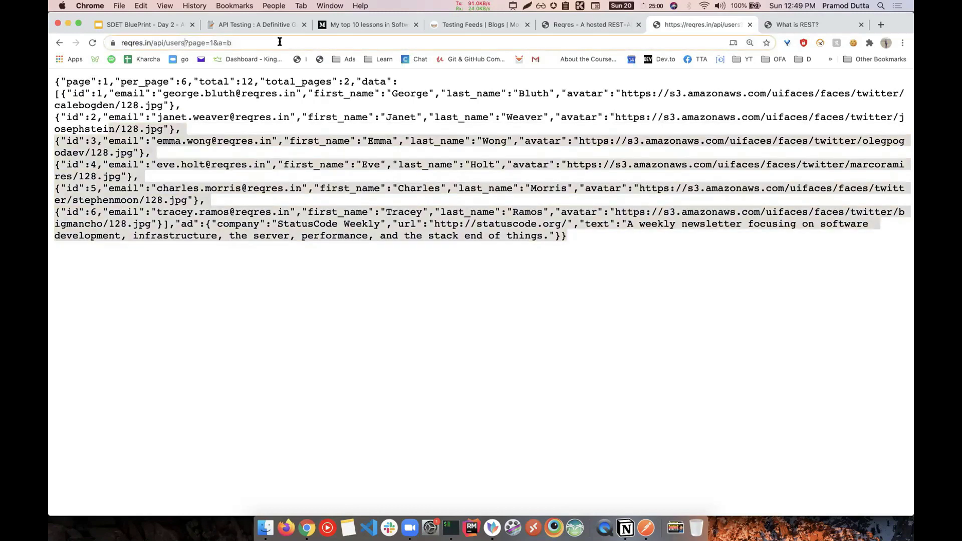
pyautogui.press('BackSpace')
pyautogui.write('/2')
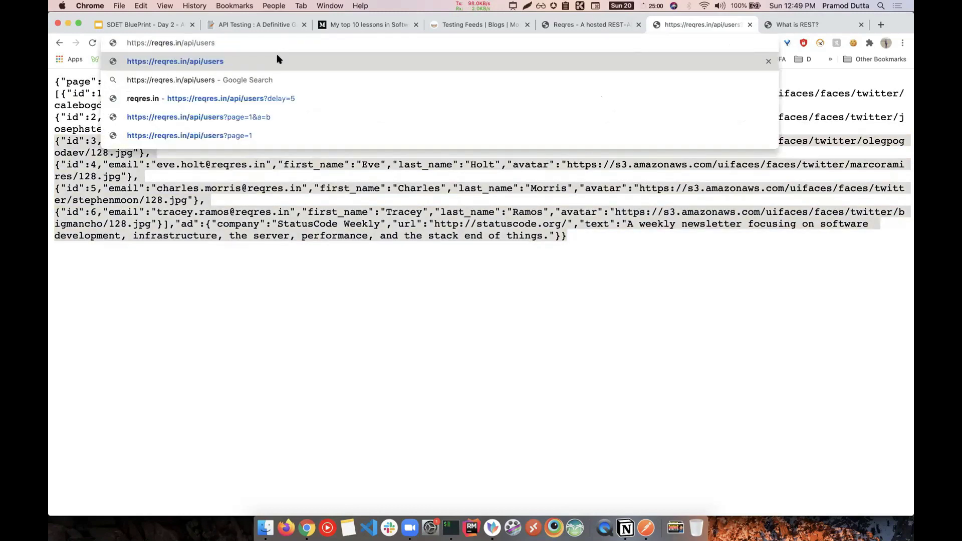
pyautogui.press('Return')
pyautogui.moveTo(569, 124); pyautogui.dragTo(54, 80)
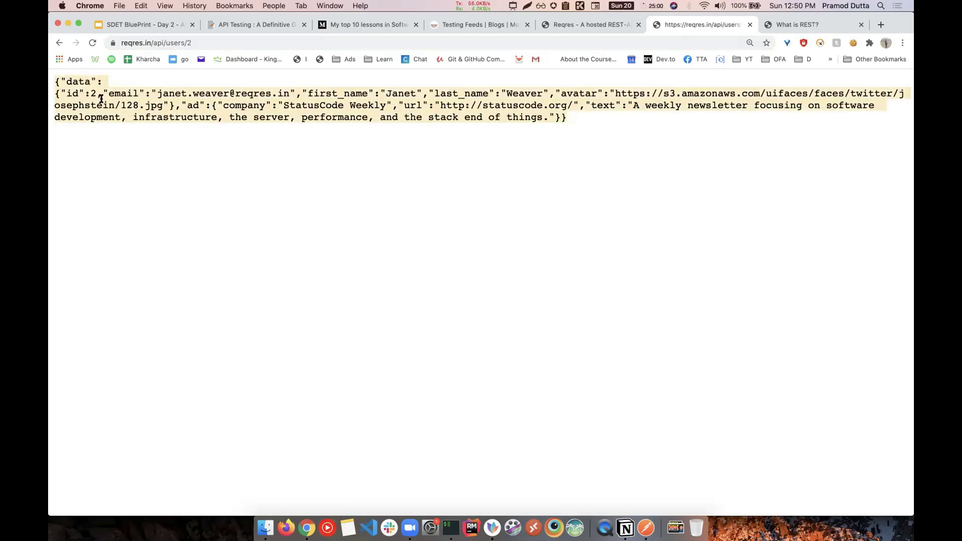
pyautogui.click(87, 95)
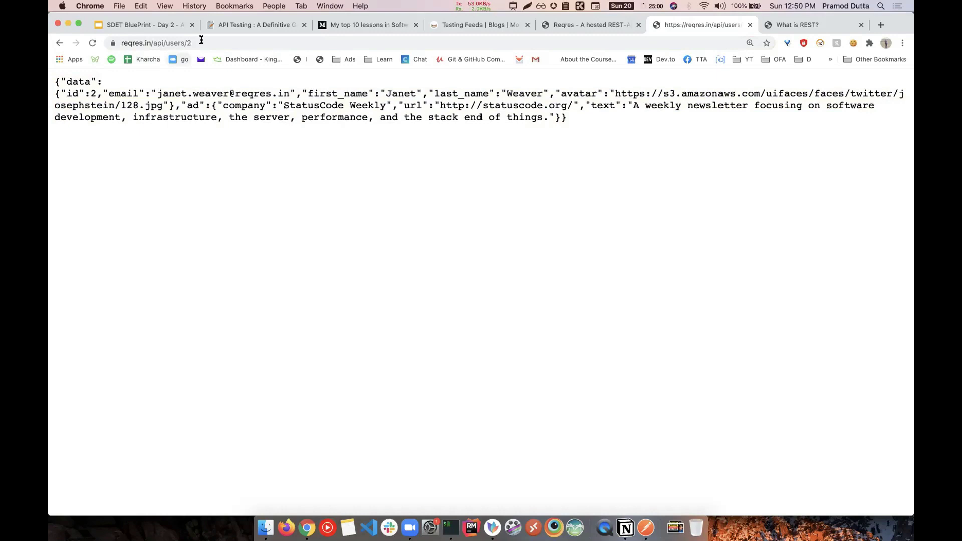
# Replace the user ID in the URL with pop and load reqres.in/api/users/pop
pyautogui.click(201, 39)
pyautogui.press('Right')
pyautogui.press('BackSpace')
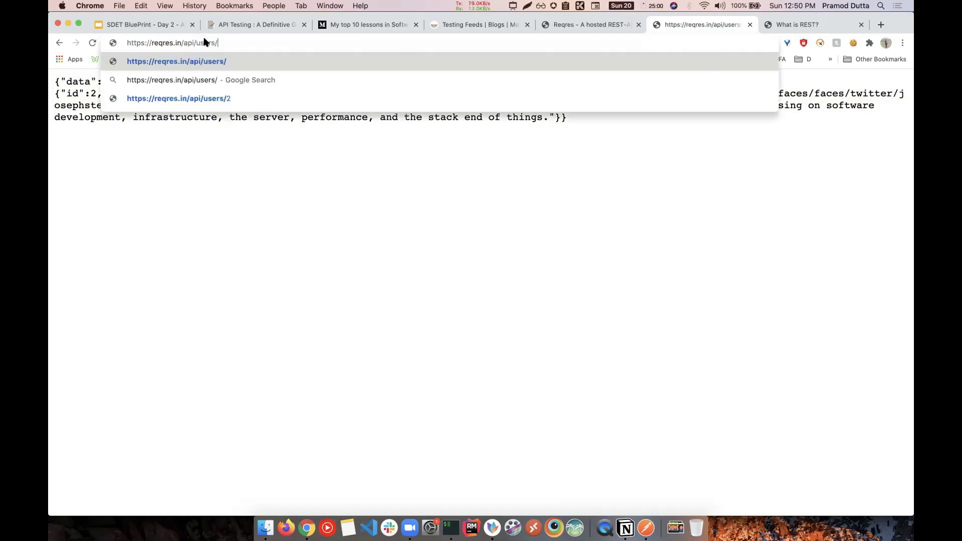
pyautogui.write('pop')
pyautogui.press('Return')
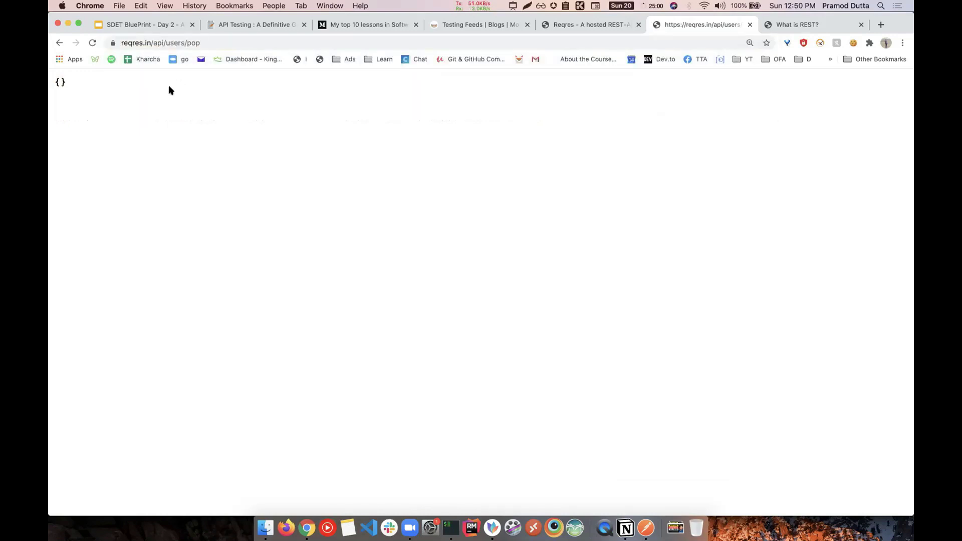
# Return to the users?page=1&a=b request and highlight its extra parameter and full JSON response
pyautogui.click(60, 43)
pyautogui.click(59, 43)
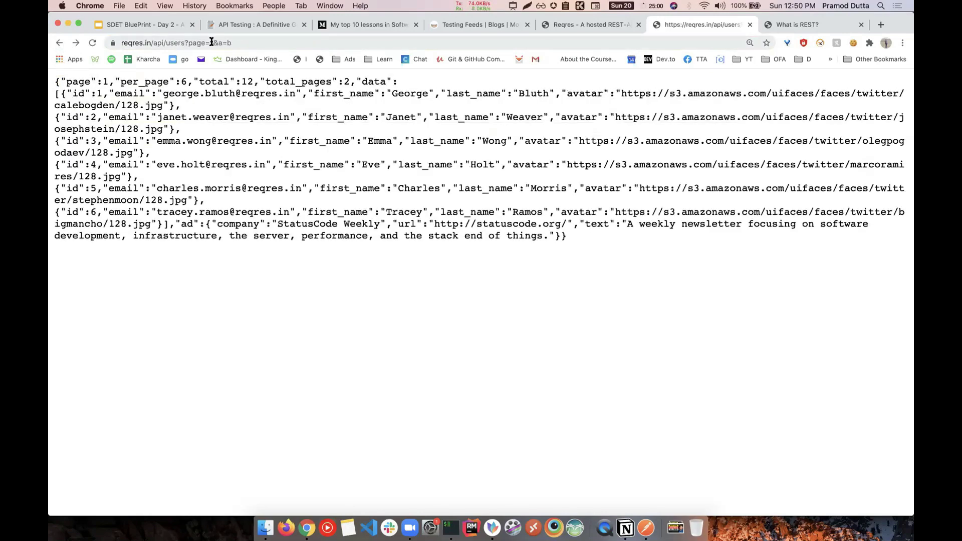
pyautogui.moveTo(260, 42); pyautogui.dragTo(237, 42)
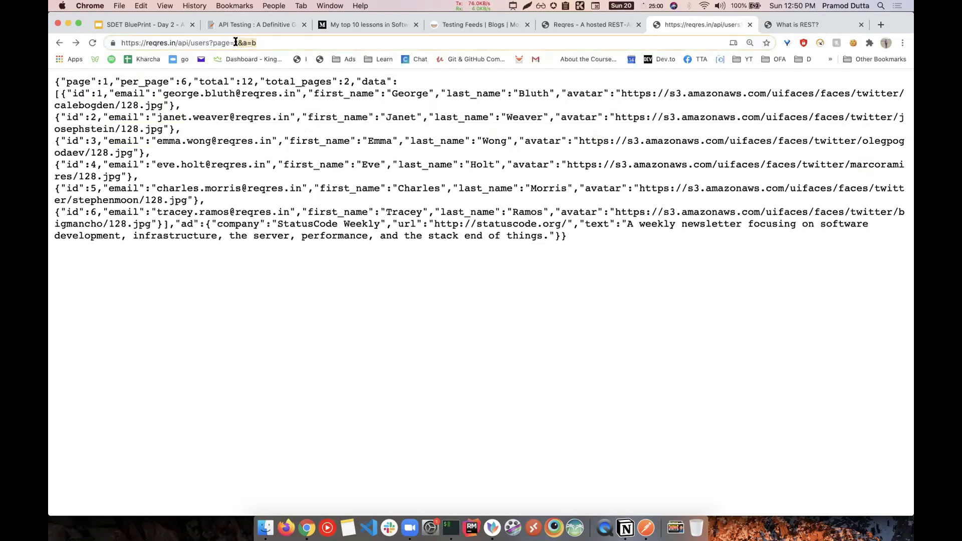
pyautogui.click(252, 130)
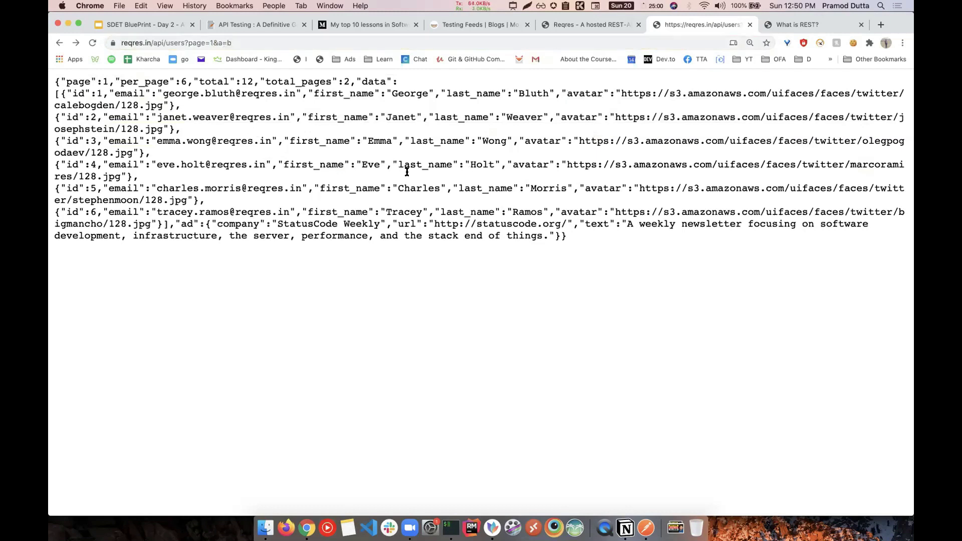
pyautogui.moveTo(283, 257); pyautogui.dragTo(52, 83)
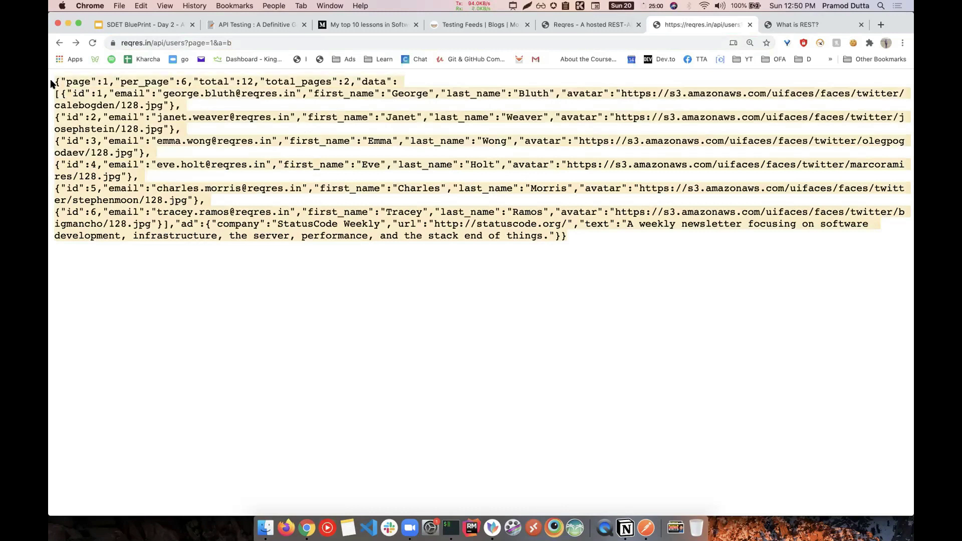
# Check the HTTP Methods table in the API Testing presentation and return to the users request URL
pyautogui.click(156, 28)
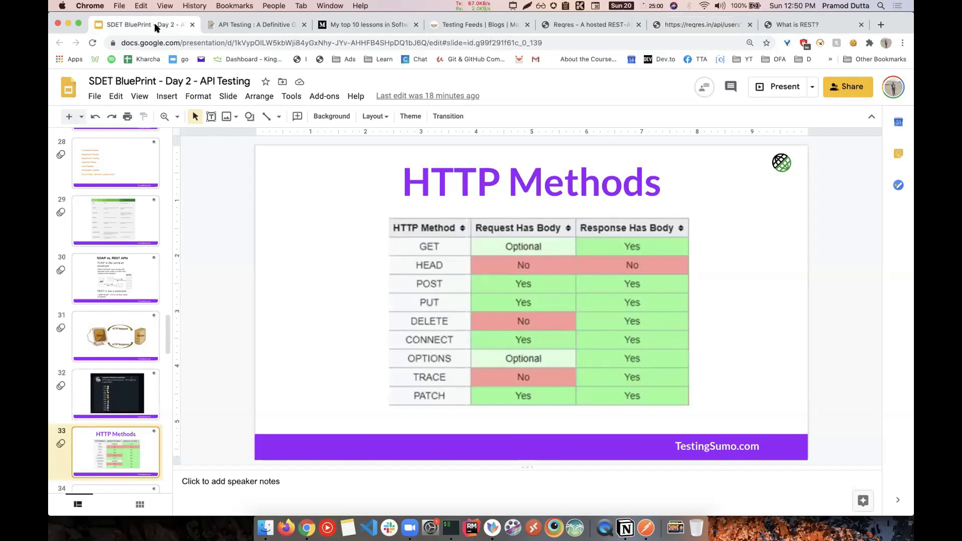
pyautogui.click(699, 25)
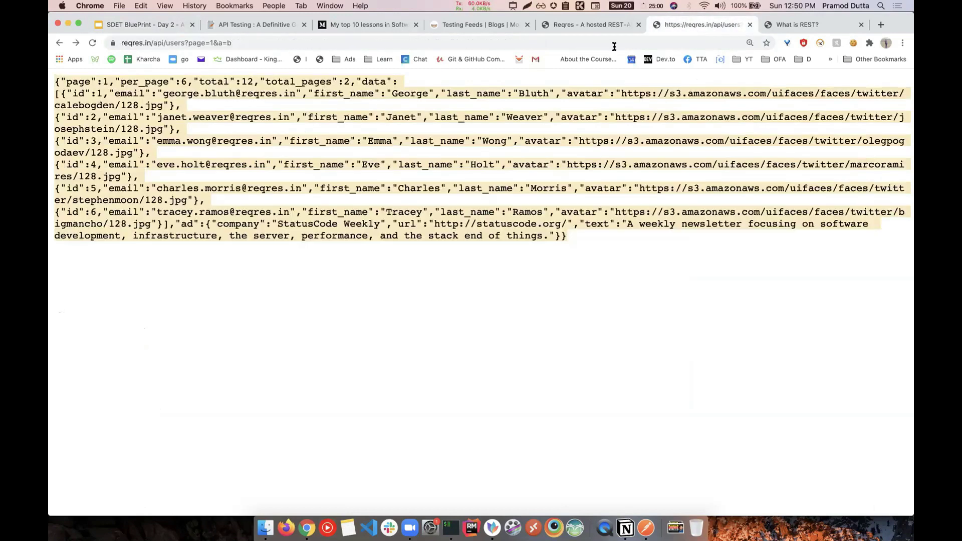
pyautogui.click(618, 42)
pyautogui.click(598, 42)
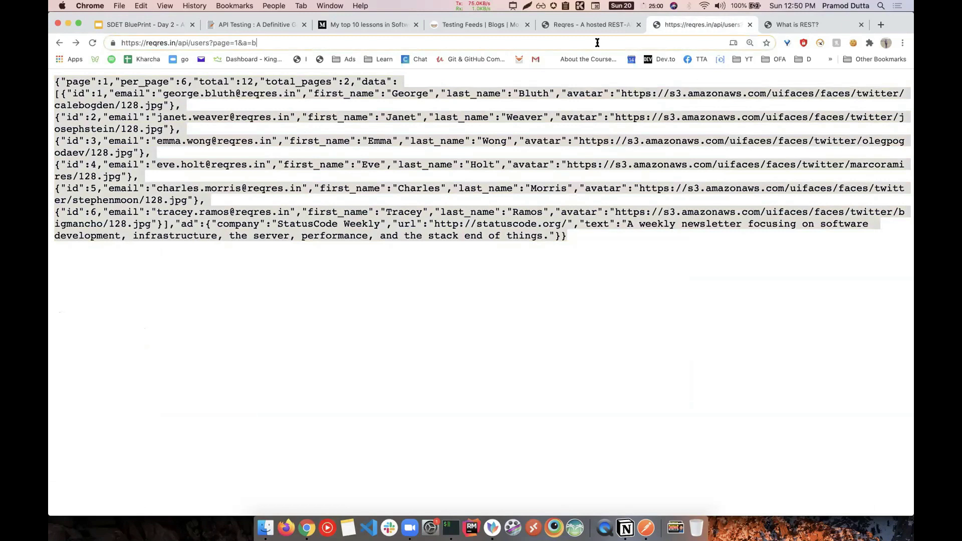
pyautogui.press('BackSpace')
pyautogui.press('BackSpace')
pyautogui.press('BackSpace')
pyautogui.press('BackSpace')
pyautogui.press('BackSpace')
pyautogui.press('BackSpace')
pyautogui.press('BackSpace')
pyautogui.press('BackSpace')
pyautogui.press('BackSpace')
pyautogui.press('BackSpace')
pyautogui.press('BackSpace')
pyautogui.press('BackSpace')
pyautogui.press('BackSpace')
pyautogui.press('BackSpace')
pyautogui.press('BackSpace')
pyautogui.press('BackSpace')
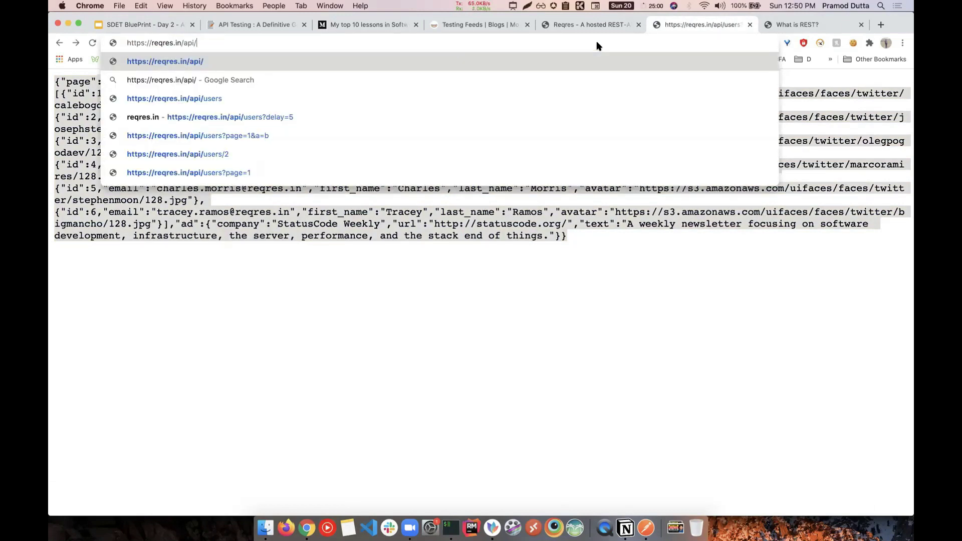
pyautogui.press('super+BackSpace')
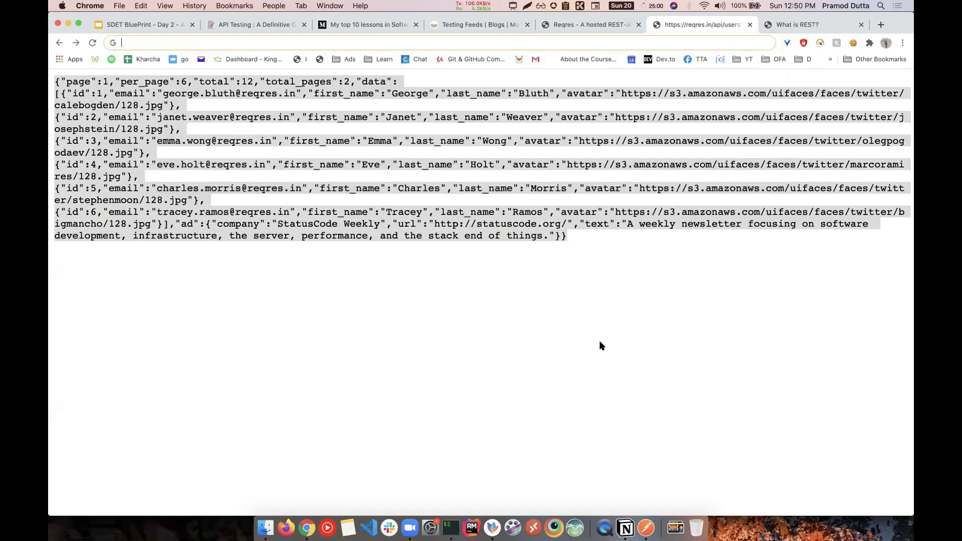
pyautogui.click(601, 346)
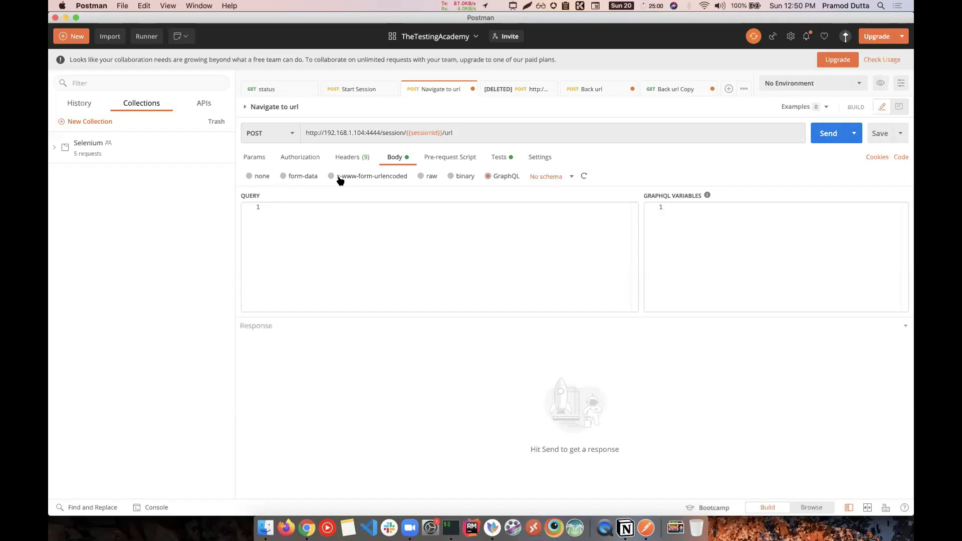
# In Postman, create a new team workspace named SDETBluePrint
pyautogui.click(474, 40)
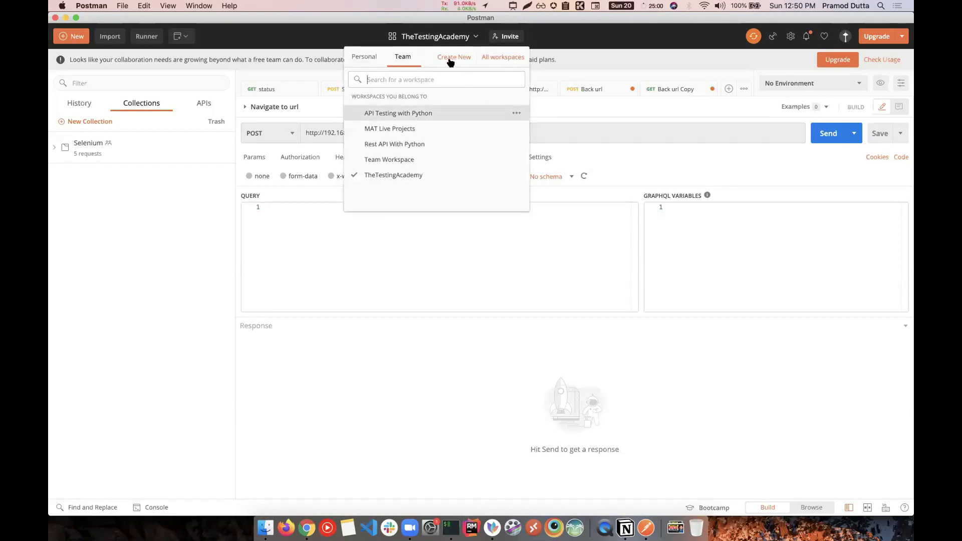
pyautogui.click(449, 59)
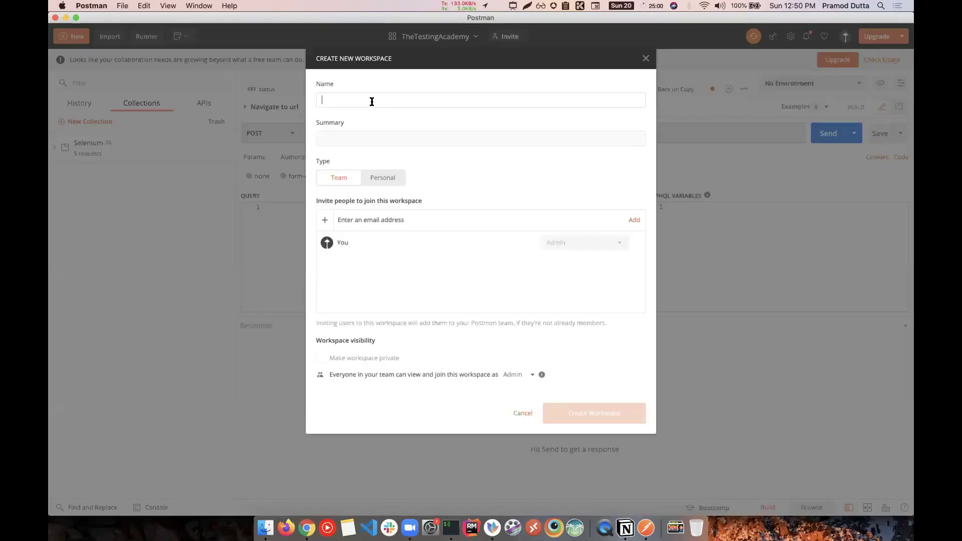
pyautogui.write('SDETB')
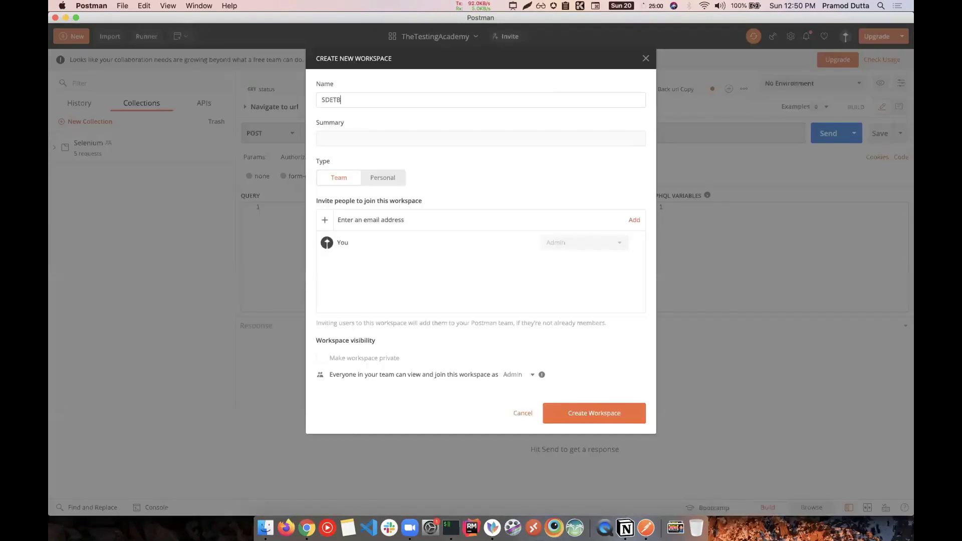
pyautogui.write('Print')
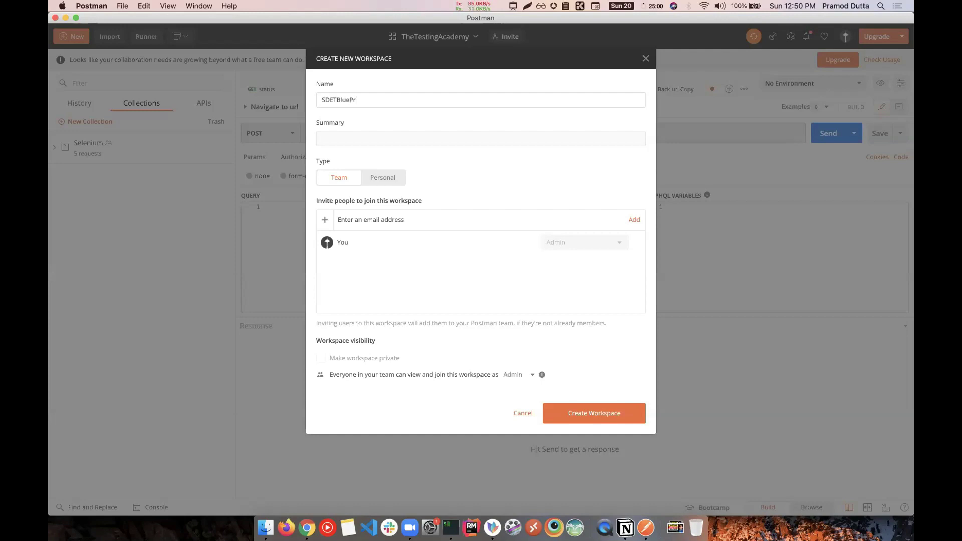
pyautogui.click(551, 417)
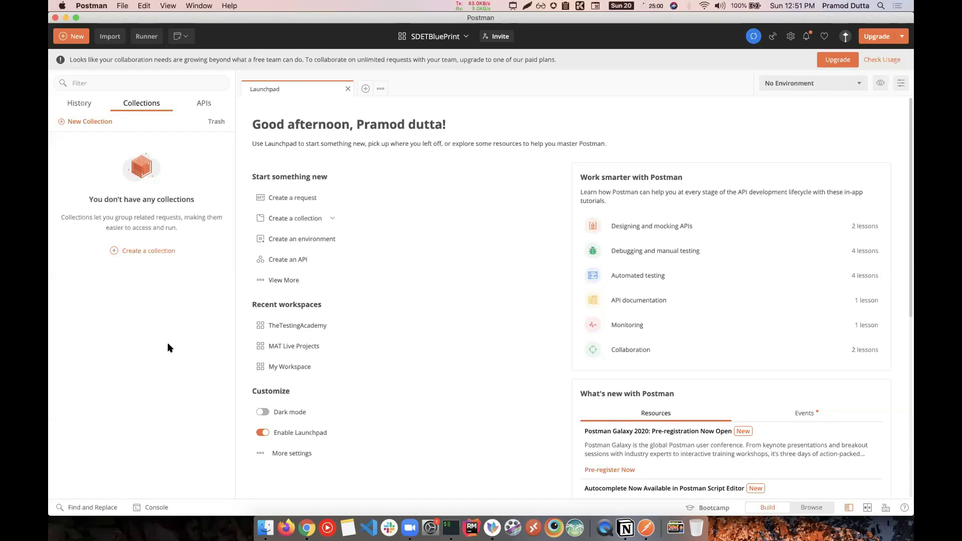
# Switch to Chrome, check the HTTP Methods slide and reload the reqres.in/api/users?page=1&a=b request
pyautogui.press('super+Tab')
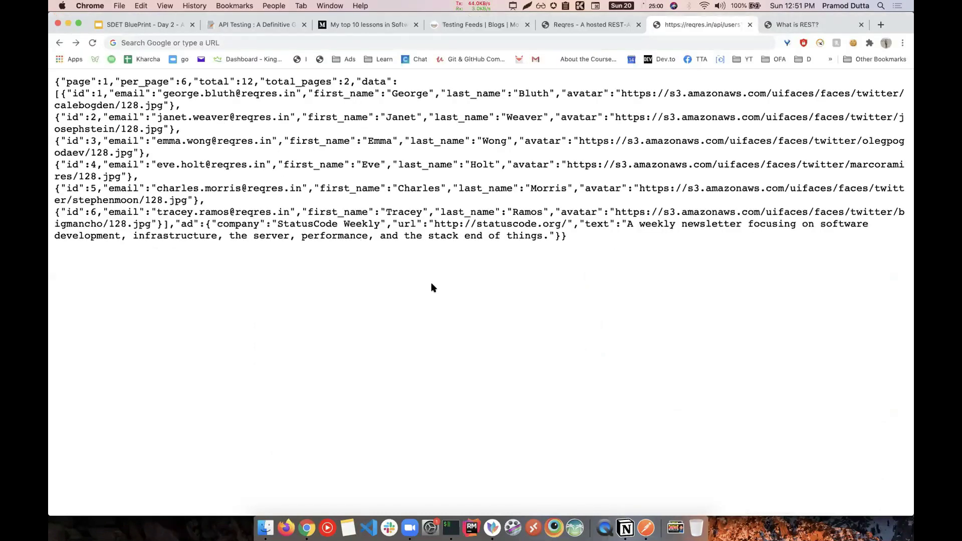
pyautogui.press('super+1')
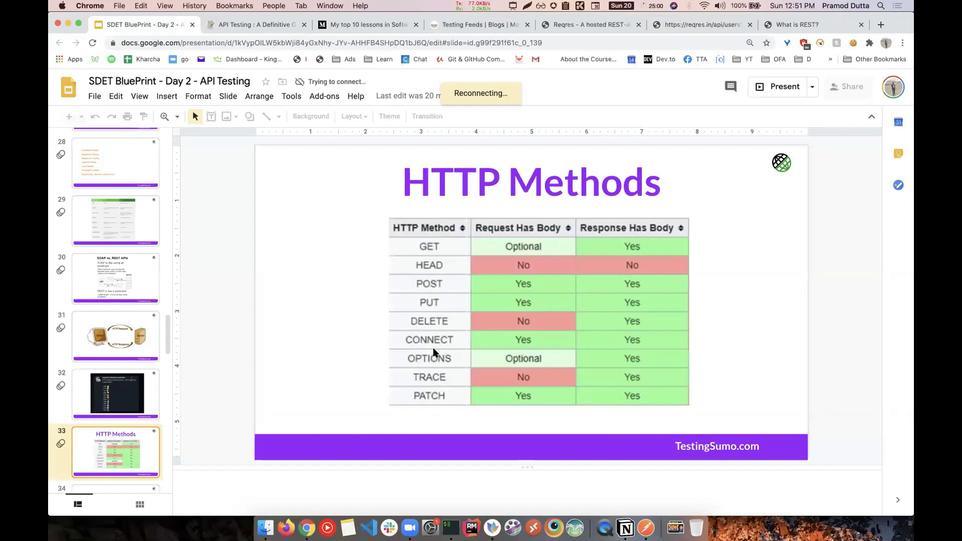
pyautogui.click(684, 26)
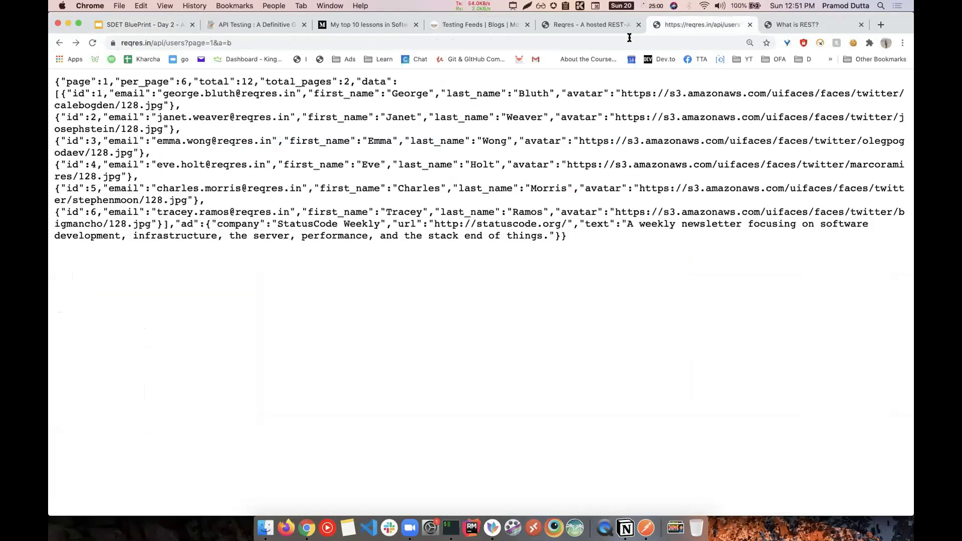
pyautogui.click(564, 46)
pyautogui.press('Return')
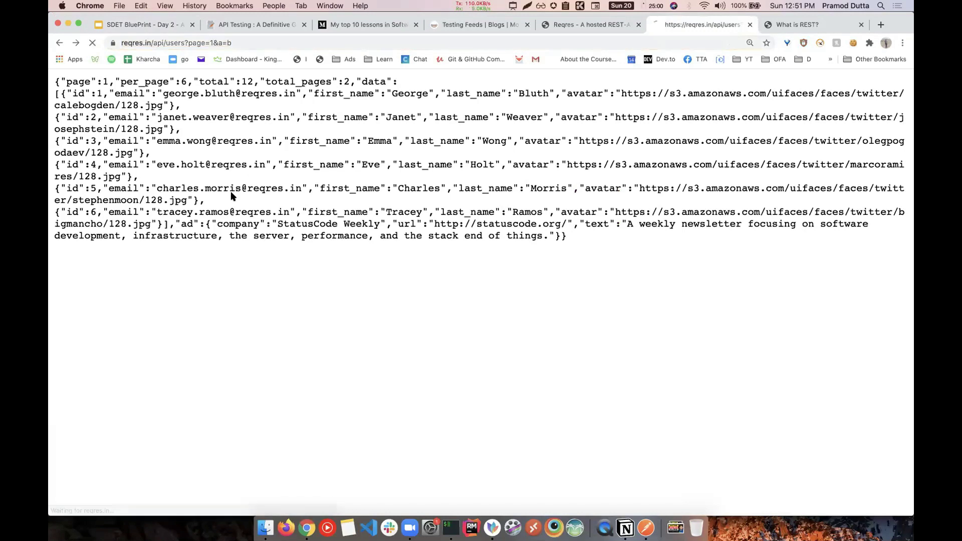
# Open the POST Create example on the Reqres page, highlight its request body and switch to Postman
pyautogui.click(546, 30)
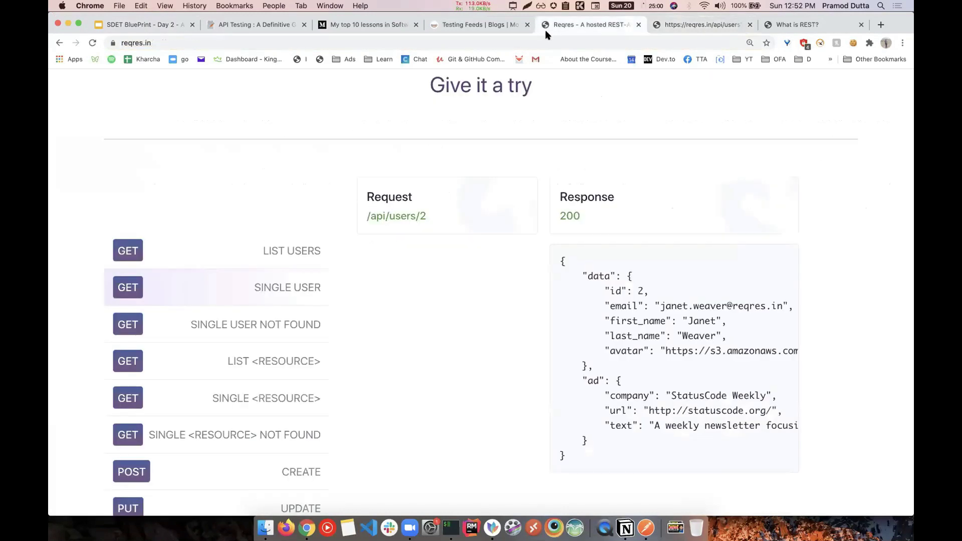
pyautogui.scroll(-3, 263, 395)
pyautogui.click(271, 393)
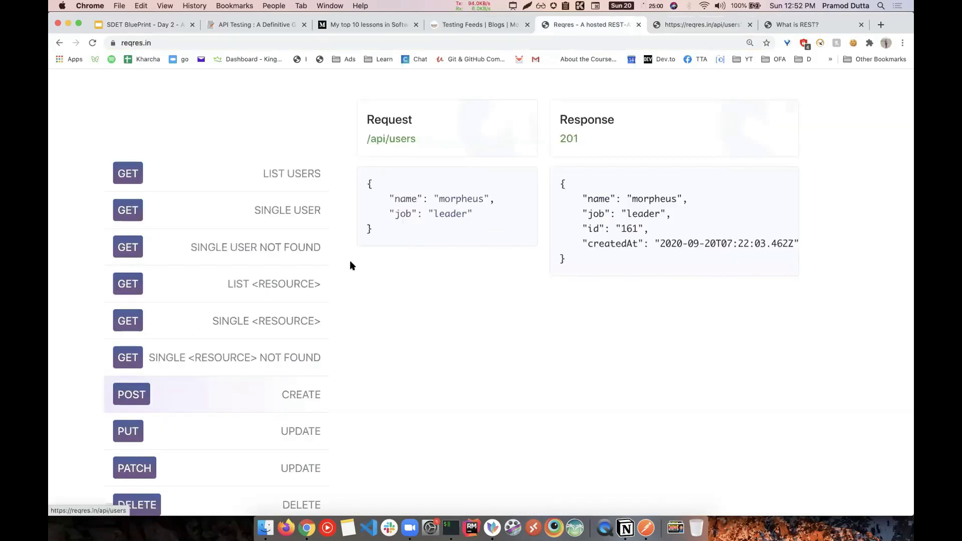
pyautogui.moveTo(365, 182); pyautogui.dragTo(377, 231)
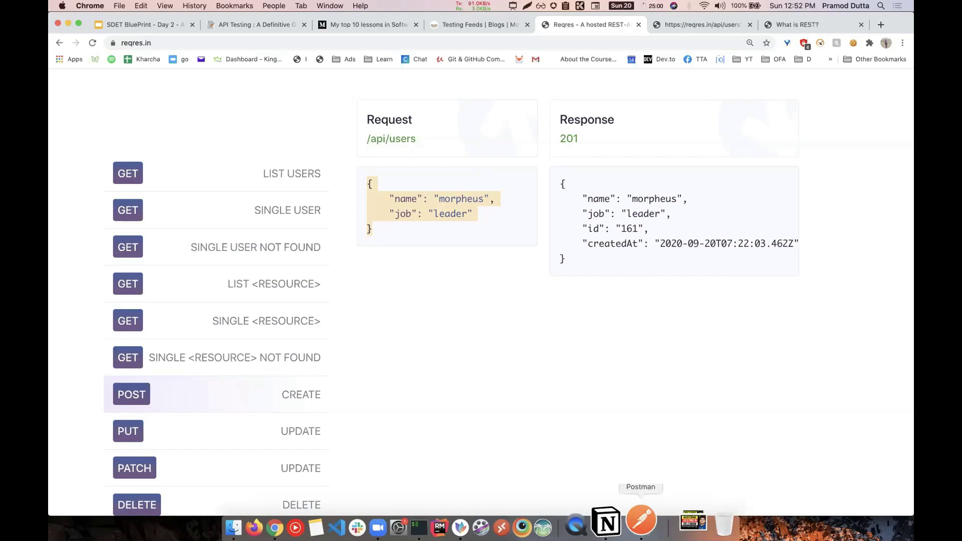
pyautogui.click(640, 504)
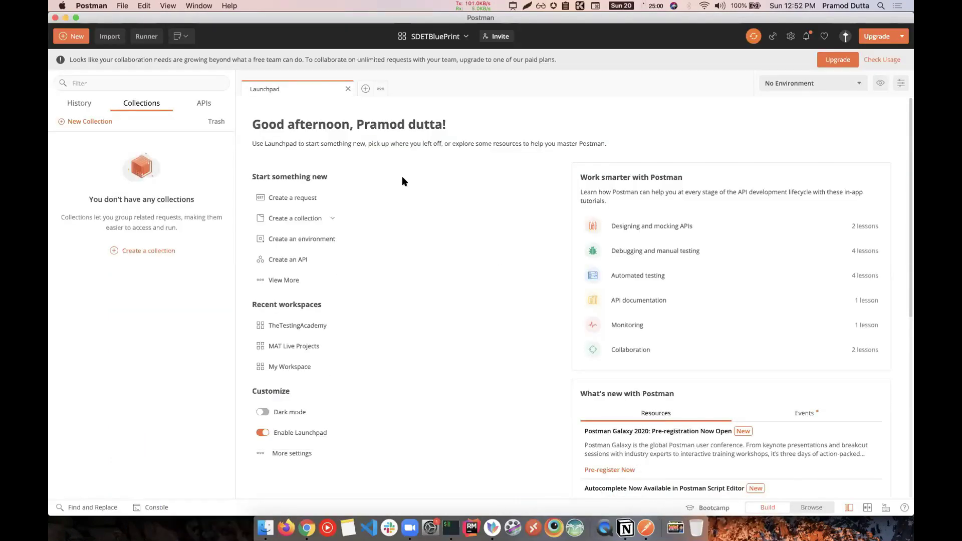
# Switch to Chrome, search Google for pact api testing and open the Pact Docs introduction in a separate tab
pyautogui.press('super+Tab')
pyautogui.press('super+t')
pyautogui.write('pa')
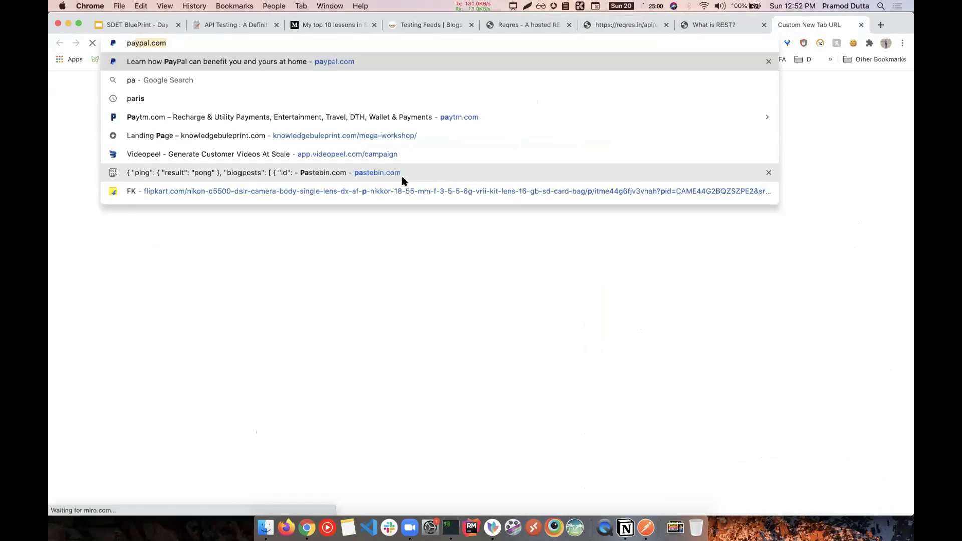
pyautogui.write('ct')
pyautogui.press('Return')
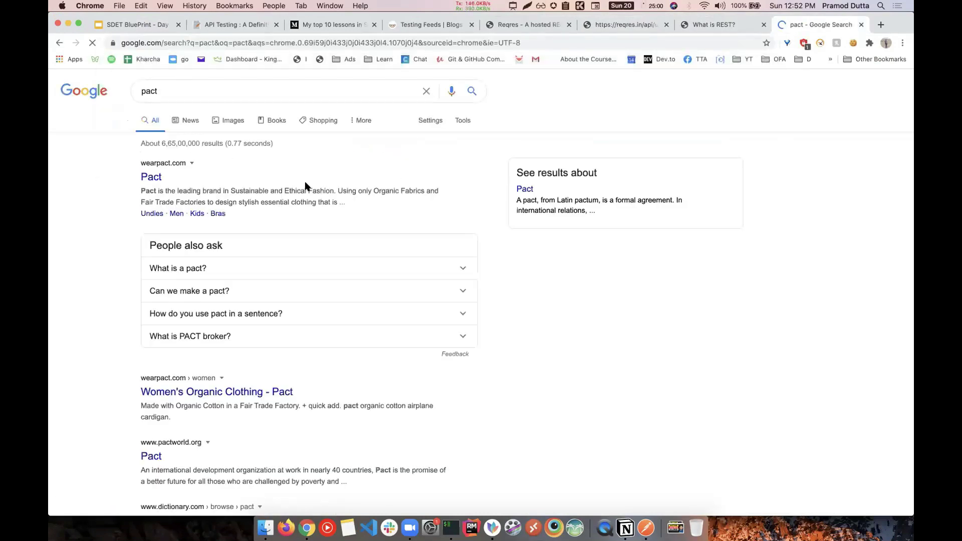
pyautogui.click(211, 89)
pyautogui.write('api')
pyautogui.click(195, 112)
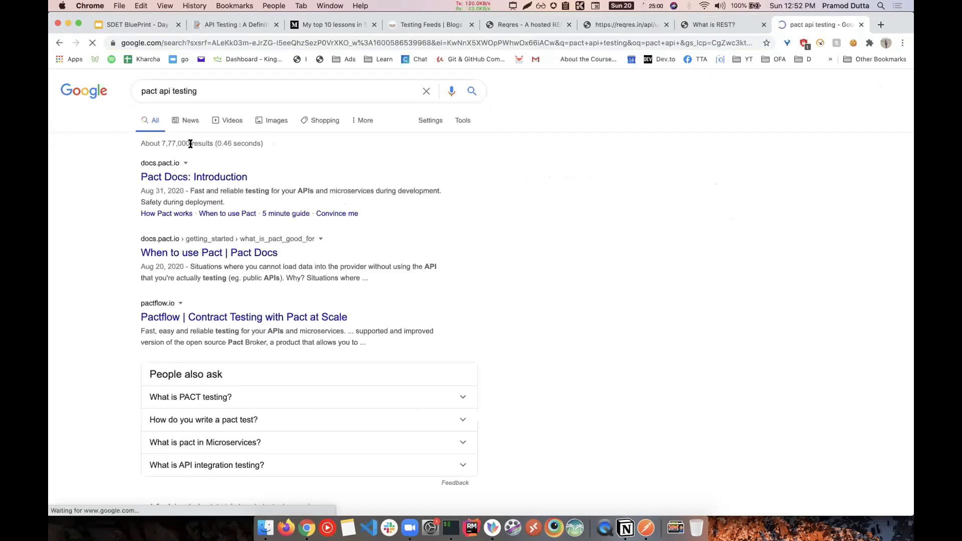
pyautogui.keyDown('super'); pyautogui.click(184, 177); pyautogui.keyUp('super')
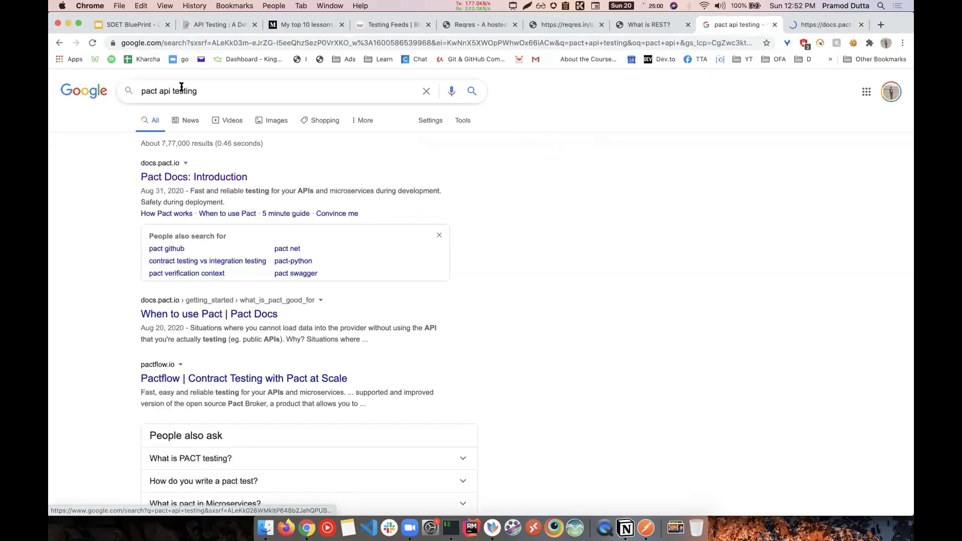
# Search Google for postwoman api, open postwoman.io and follow its web app link to hoppscotch.io
pyautogui.click(181, 87)
pyautogui.press('super+a')
pyautogui.write('postwomen')
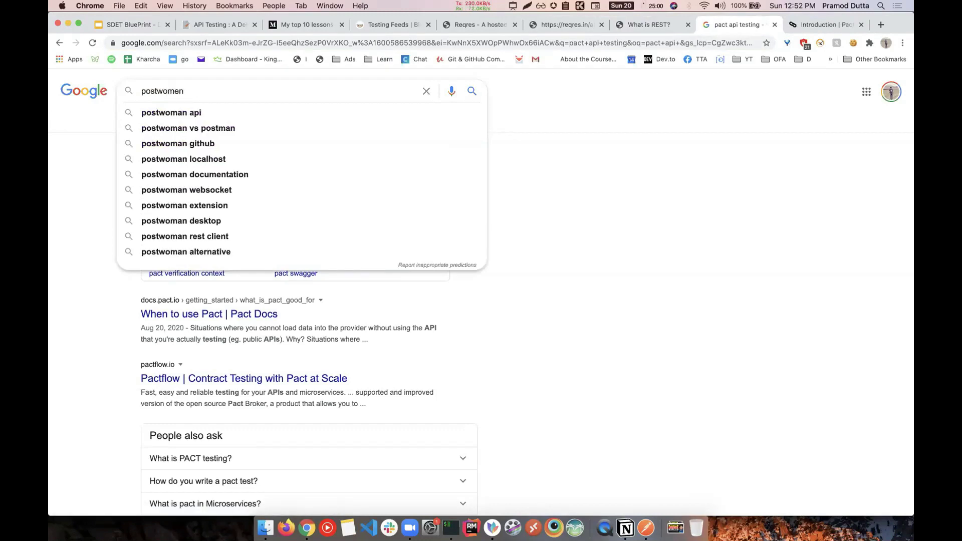
pyautogui.press('Down')
pyautogui.press('BackSpace')
pyautogui.press('BackSpace')
pyautogui.press('BackSpace')
pyautogui.press('BackSpace')
pyautogui.click(167, 113)
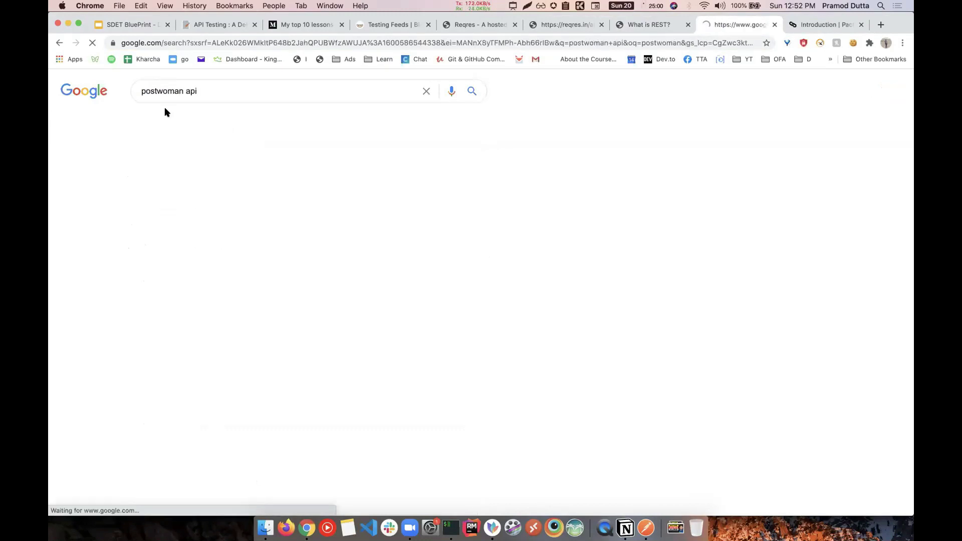
pyautogui.click(148, 179)
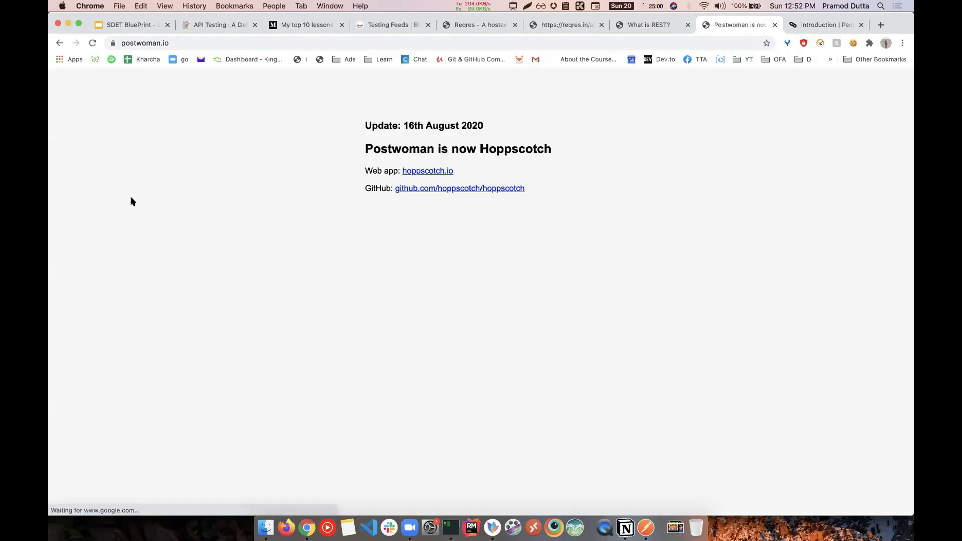
pyautogui.click(431, 171)
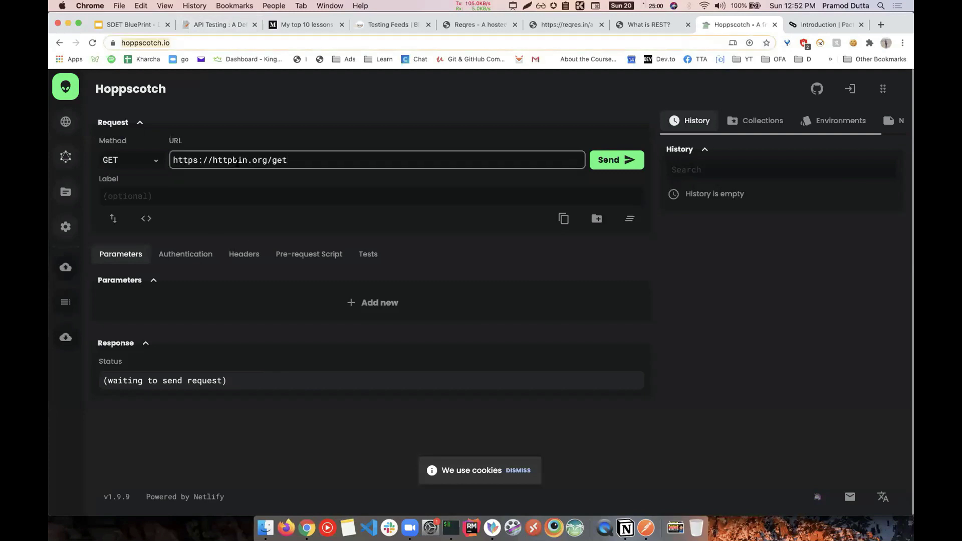
pyautogui.click(612, 160)
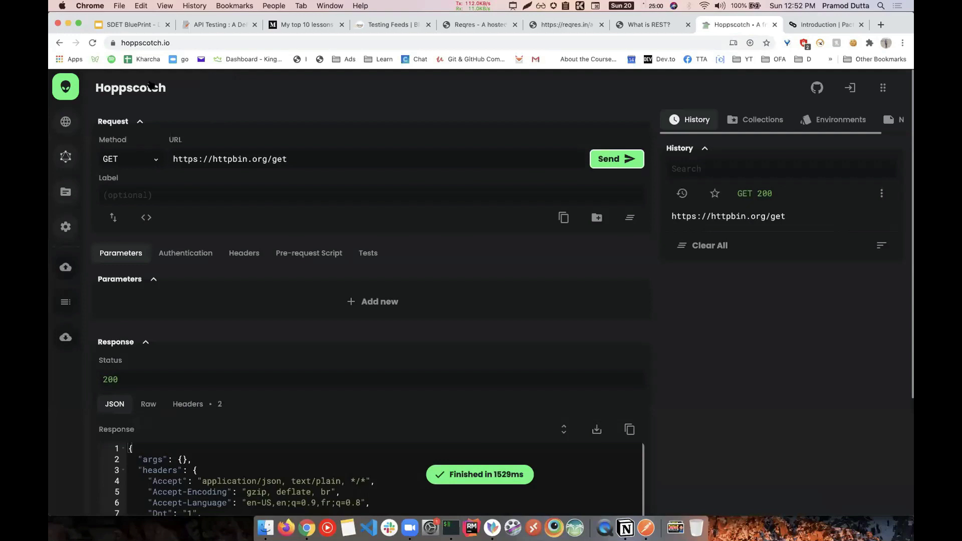
pyautogui.click(142, 43)
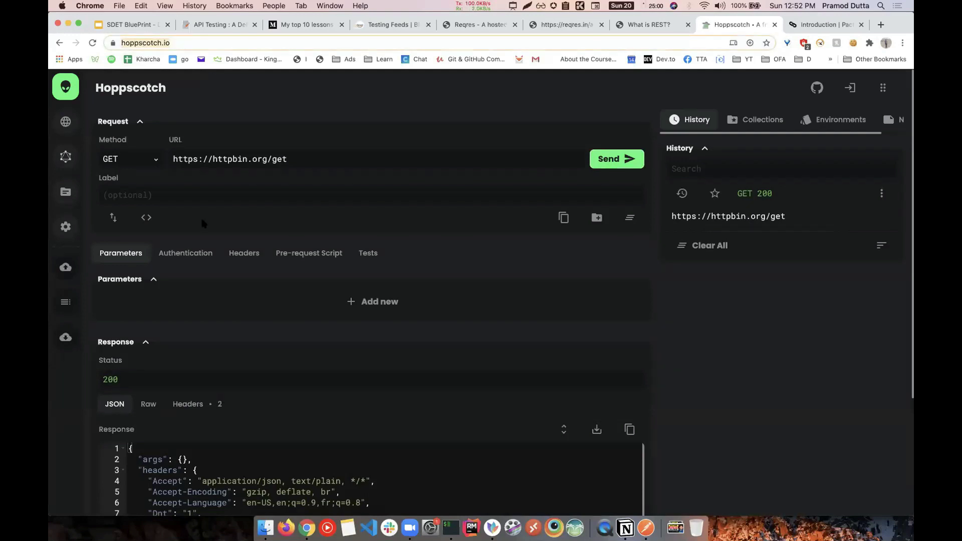
pyautogui.scroll(-3, 262, 359)
pyautogui.scroll(3, 259, 353)
# Glance at the SDETBluePrint workspace in Postman, return to Chrome and examine the HTTP Methods table in the presentation
pyautogui.press('super+Tab')
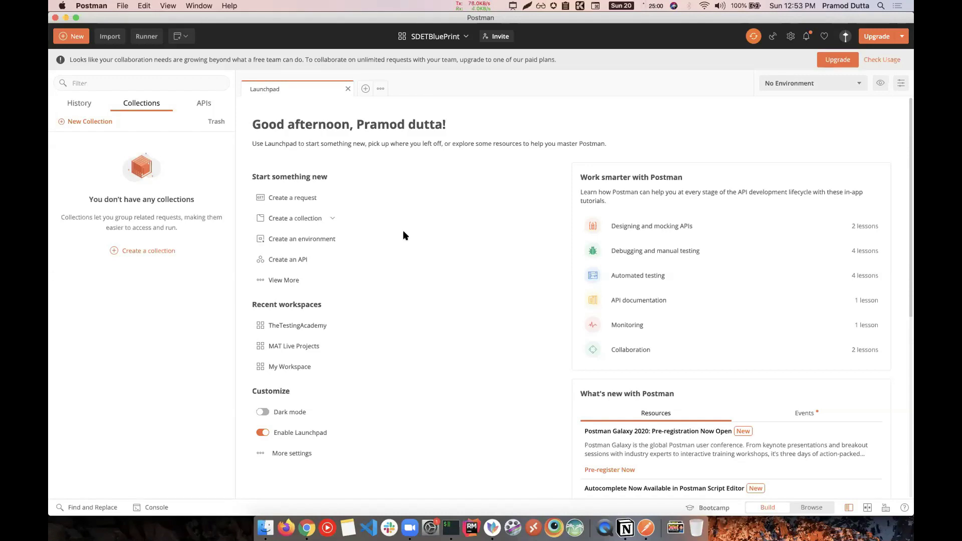
pyautogui.press('super+Tab')
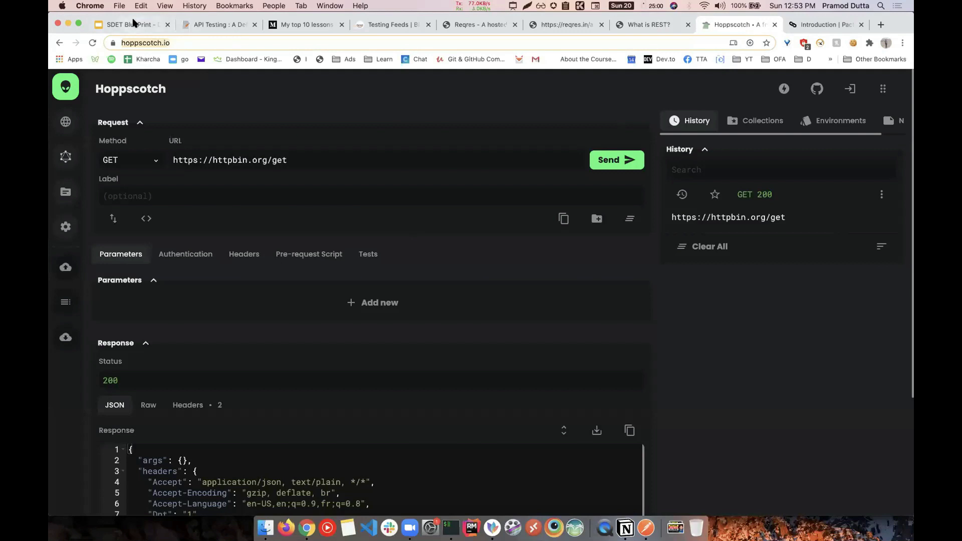
pyautogui.click(133, 23)
pyautogui.click(418, 270)
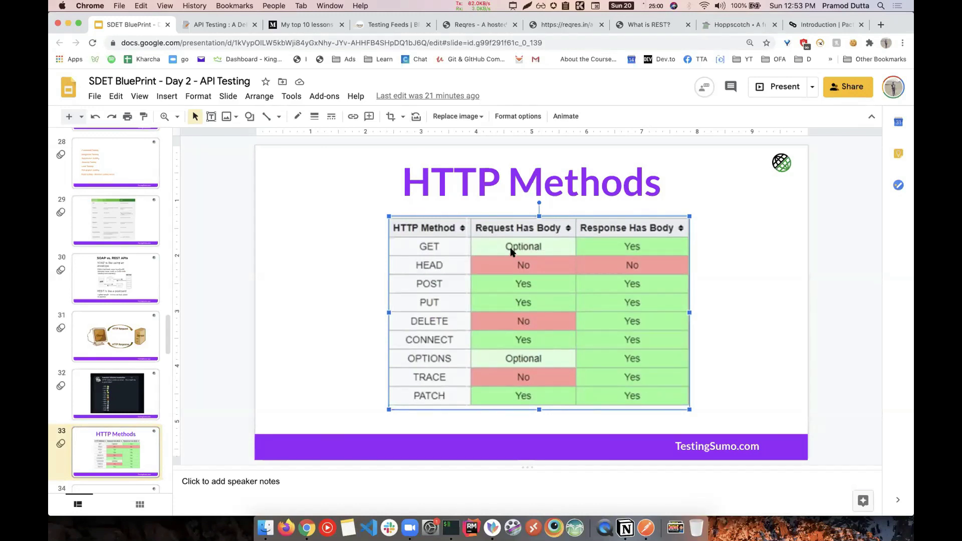
pyautogui.click(725, 25)
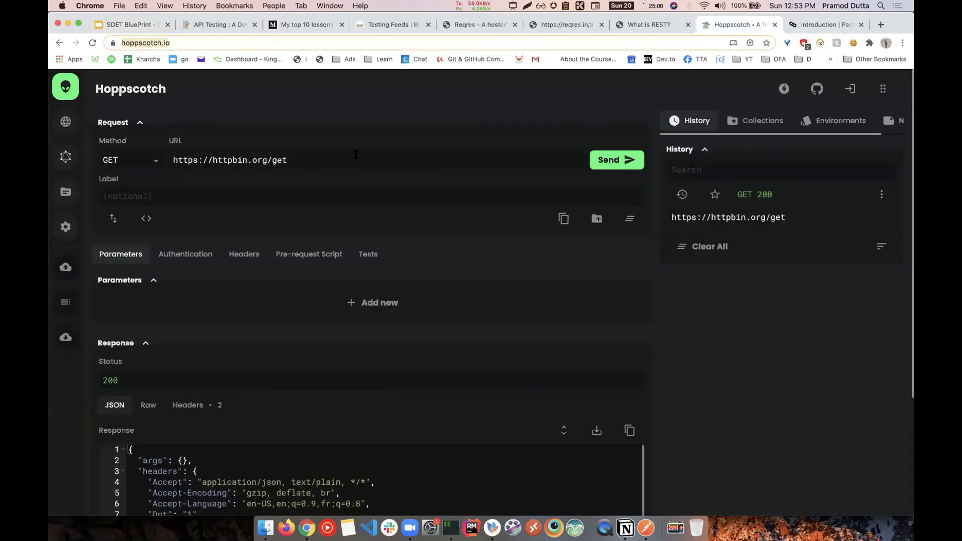
pyautogui.tripleClick(251, 160)
pyautogui.press('super+c')
pyautogui.press('super+t')
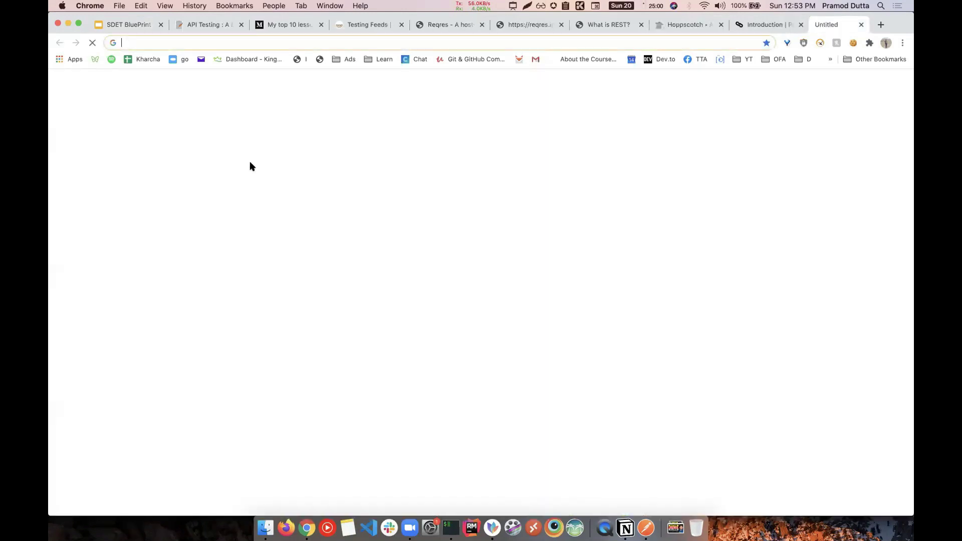
pyautogui.press('super+v')
pyautogui.press('Return')
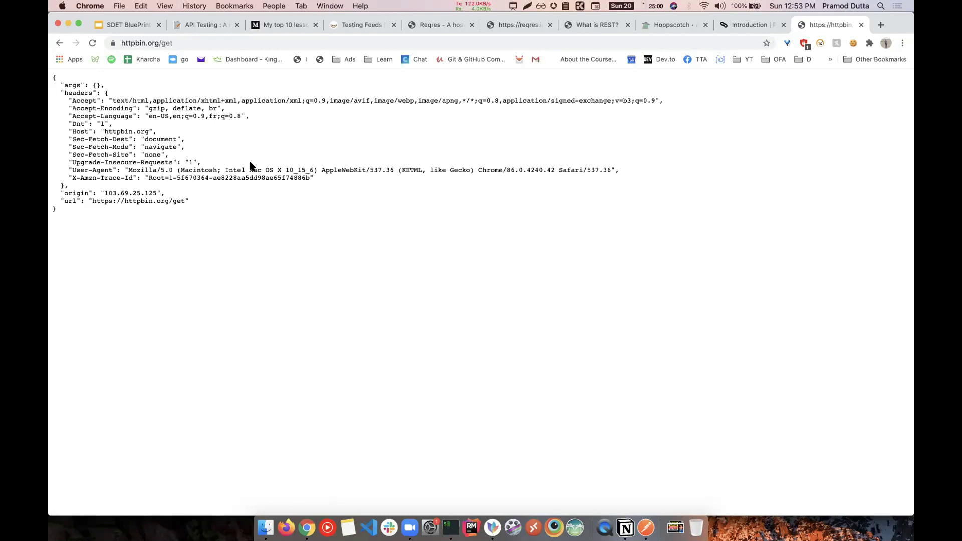
# Capture the httpbin.org/get reload in the developer tools' network log and examine the get request's headers
pyautogui.press('super+alt+i')
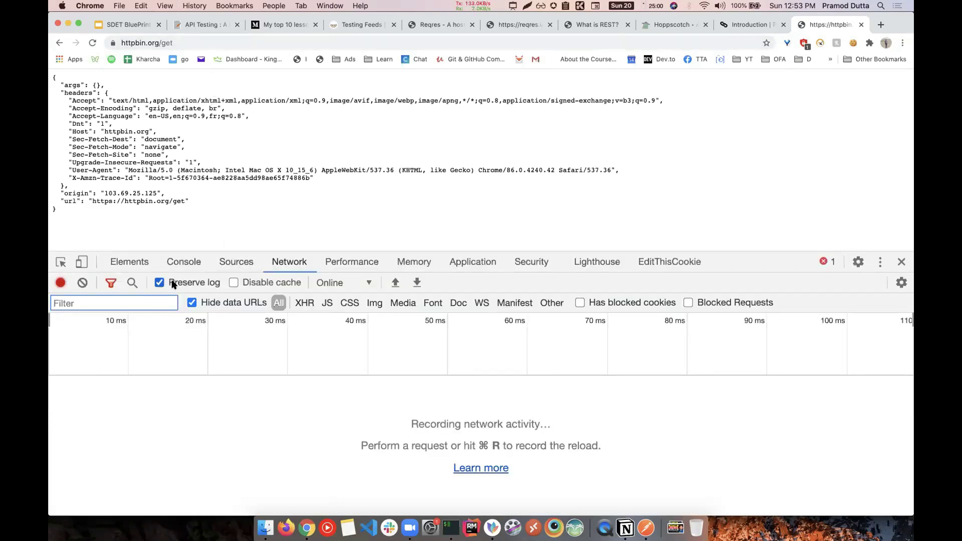
pyautogui.click(91, 44)
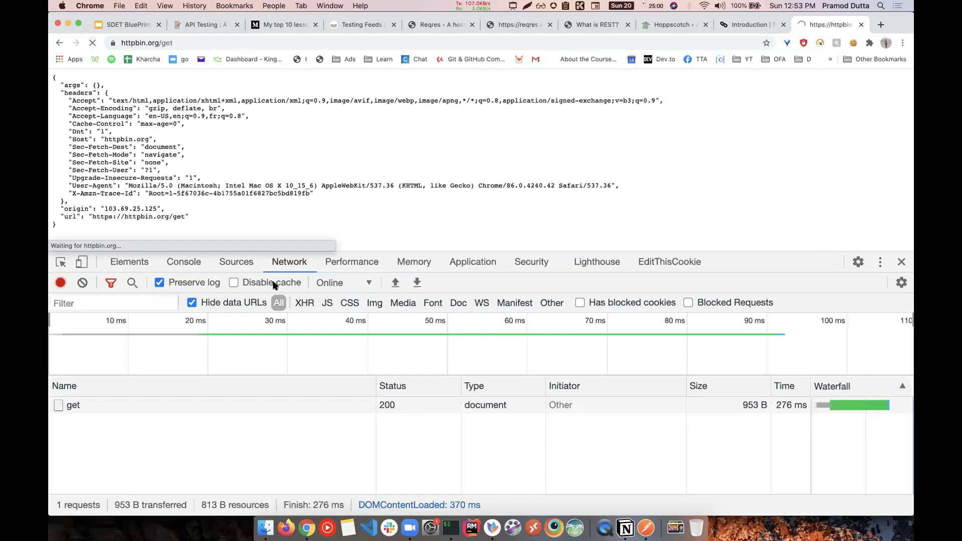
pyautogui.click(108, 411)
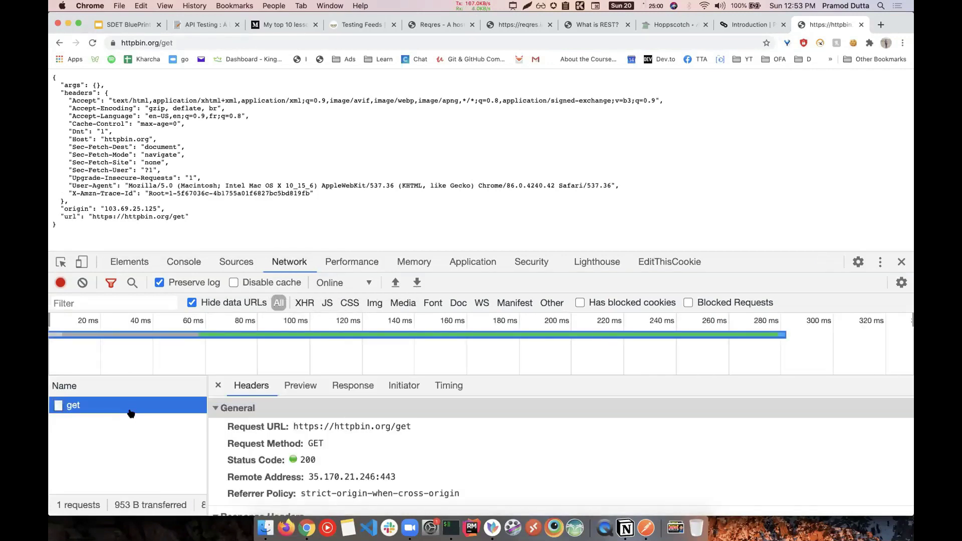
# Enlarge the developer tools area and examine the get request's method and status code
pyautogui.moveTo(449, 252); pyautogui.dragTo(454, 92)
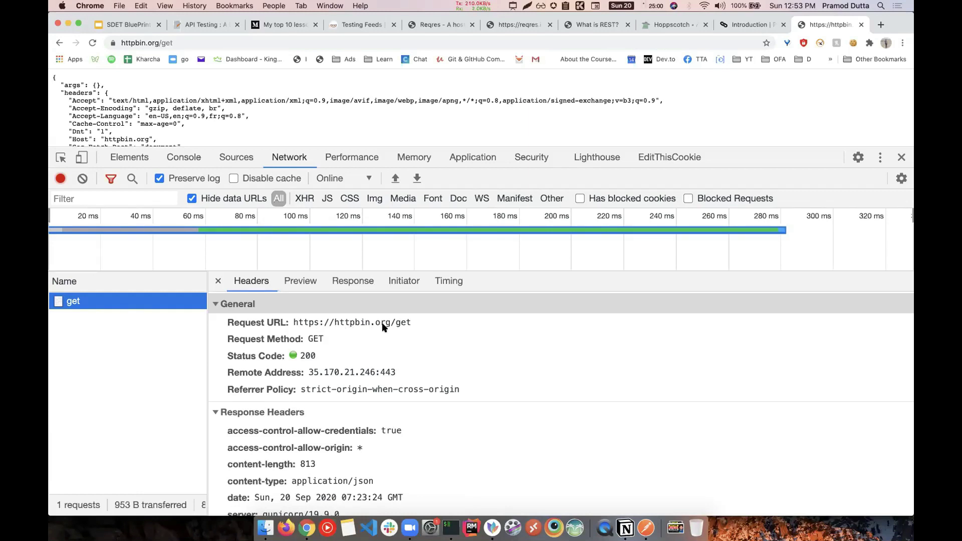
pyautogui.click(314, 340)
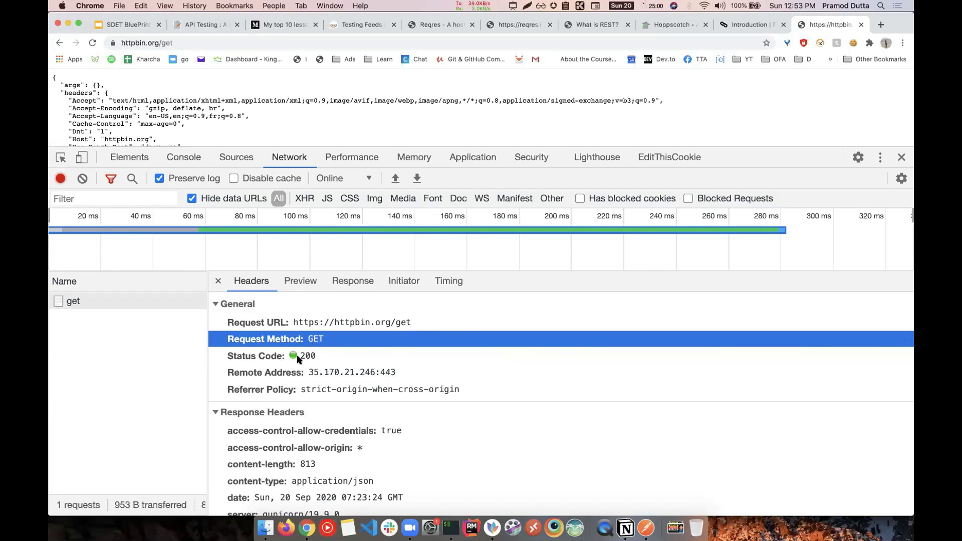
pyautogui.click(309, 356)
# Return to the SDET BluePrint presentation and show slide 32 with the HTTP status codes as emoji
pyautogui.click(131, 24)
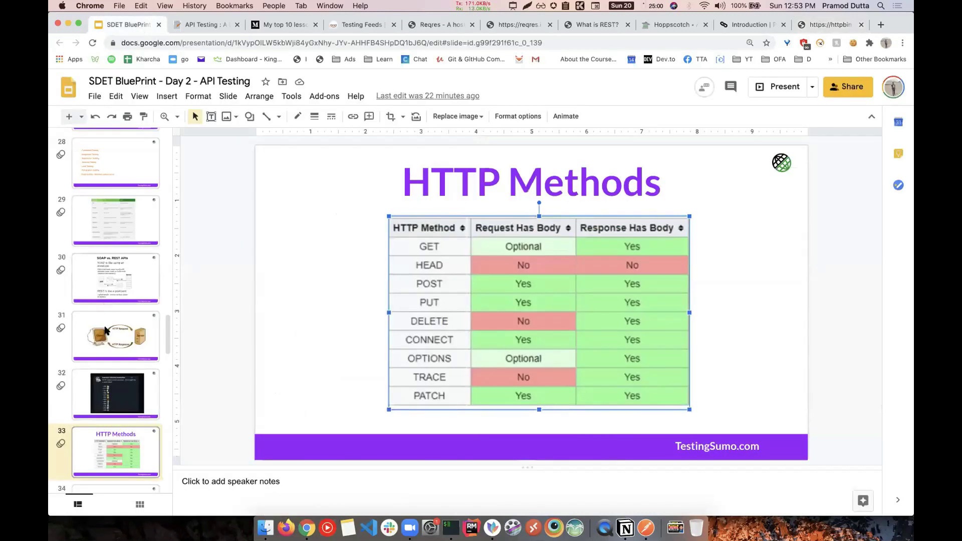
pyautogui.scroll(-5, 117, 303)
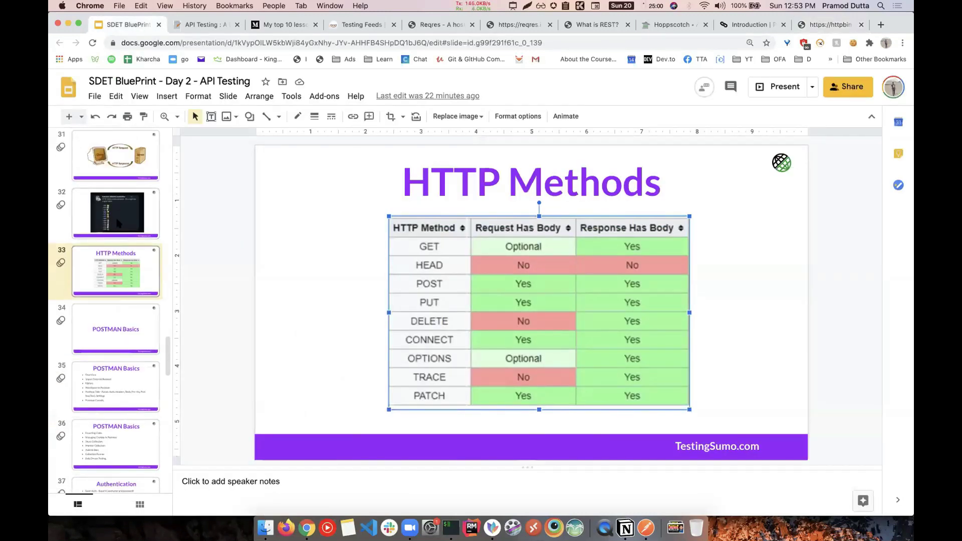
pyautogui.click(118, 223)
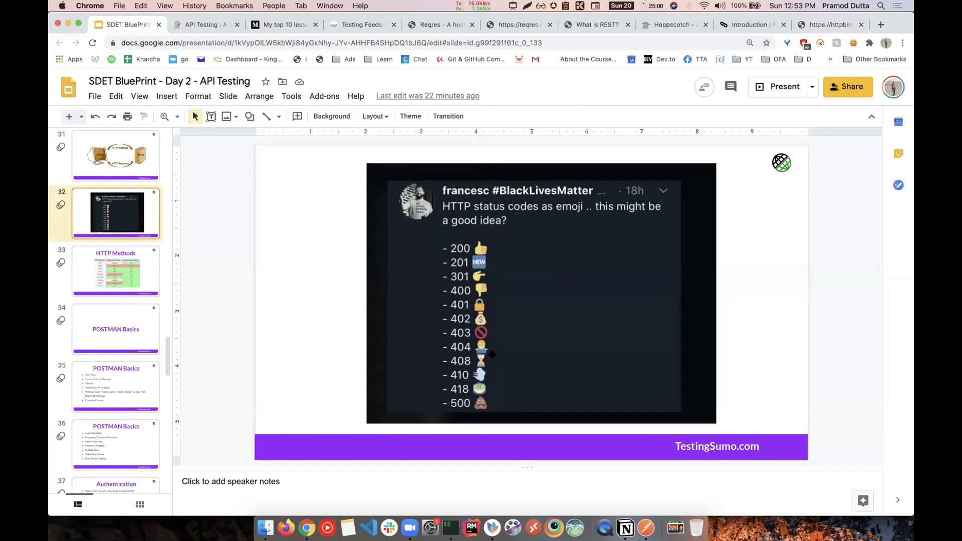
# Search Google for "http status code" in a new browser tab and open the REST API Tutorial result
pyautogui.press('super+t')
pyautogui.write('http stat')
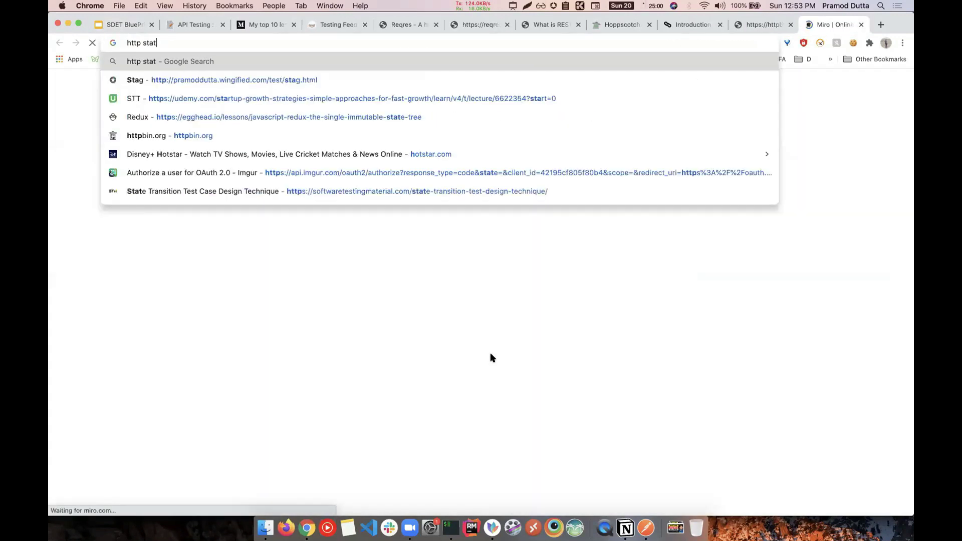
pyautogui.write('us code')
pyautogui.press('Return')
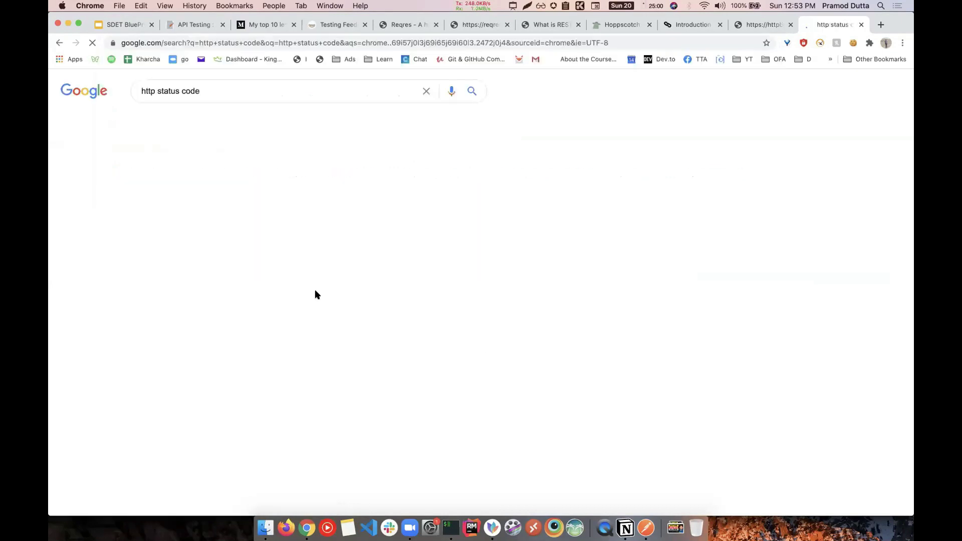
pyautogui.scroll(-1, 196, 394)
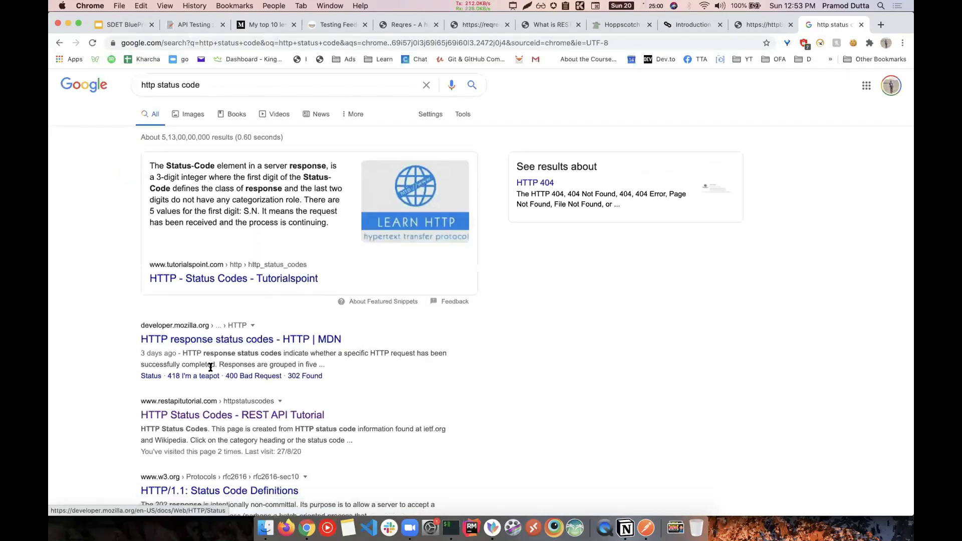
pyautogui.click(196, 395)
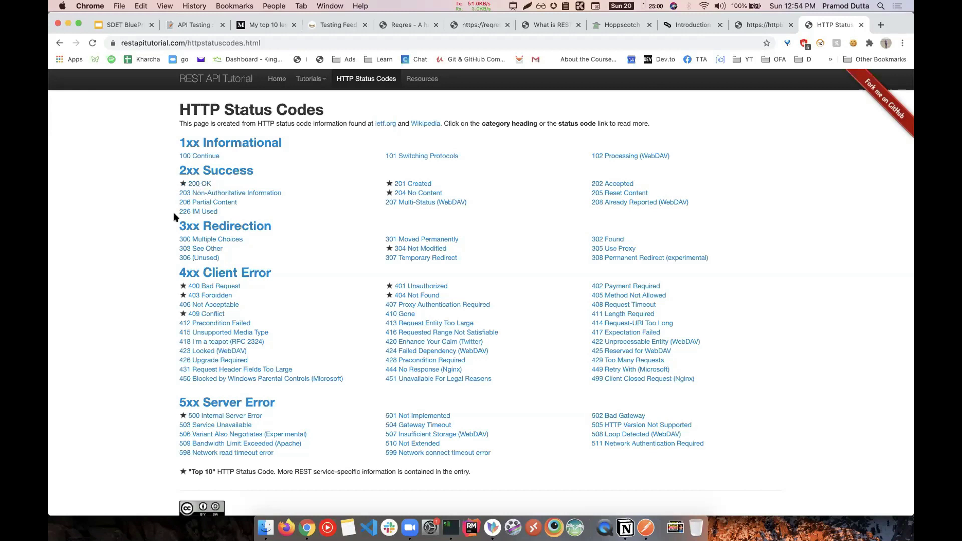
# Look over the HTTP Status Codes list and expand the 200 OK entry to read its description
pyautogui.scroll(-2, 312, 382)
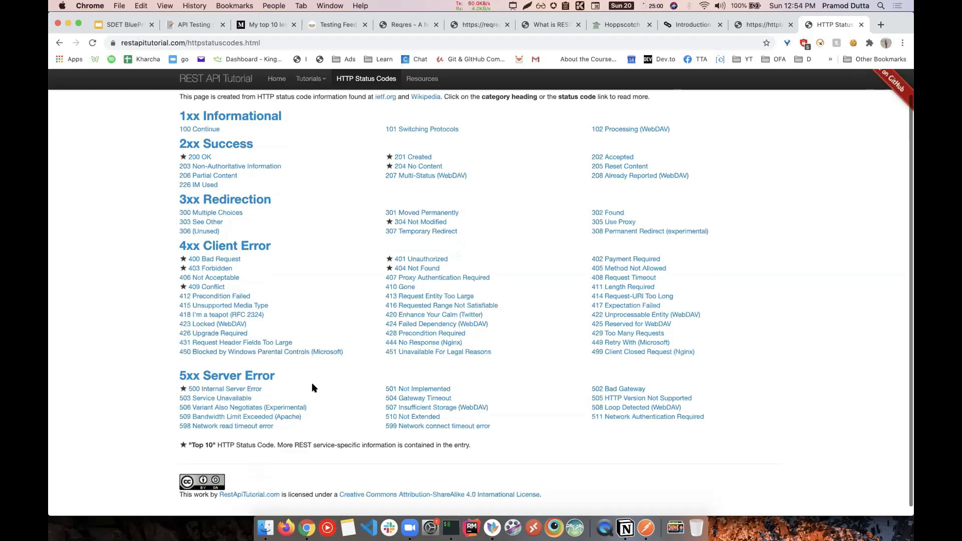
pyautogui.scroll(1, 325, 270)
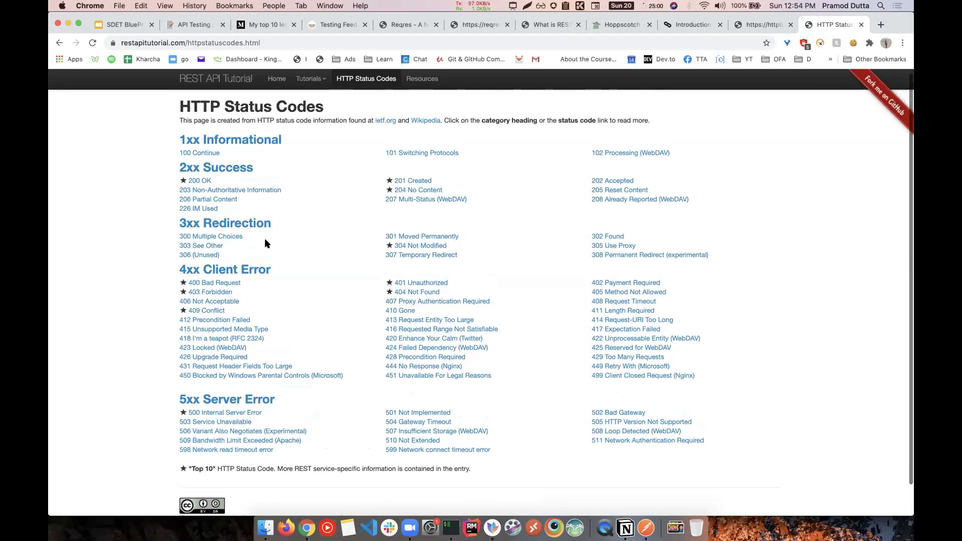
pyautogui.click(200, 182)
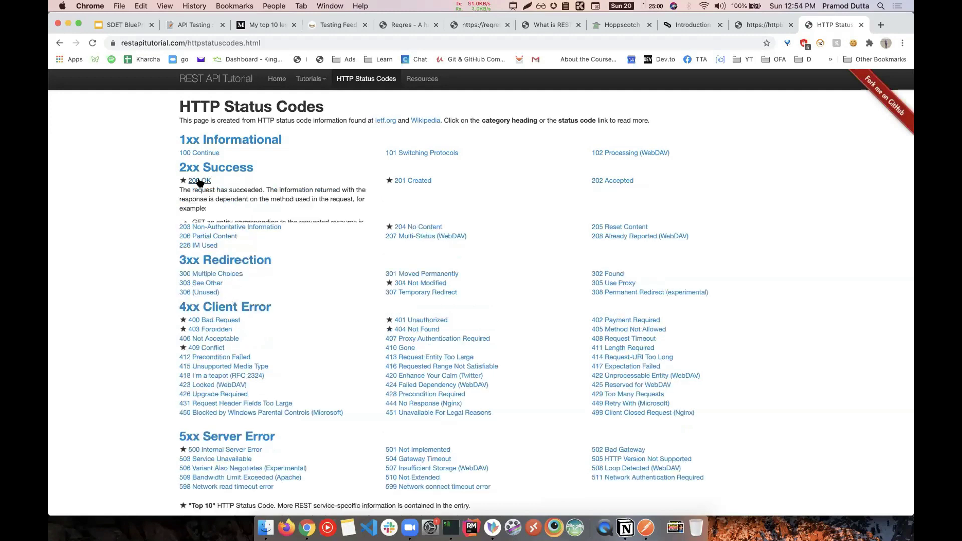
pyautogui.moveTo(178, 188); pyautogui.dragTo(192, 221)
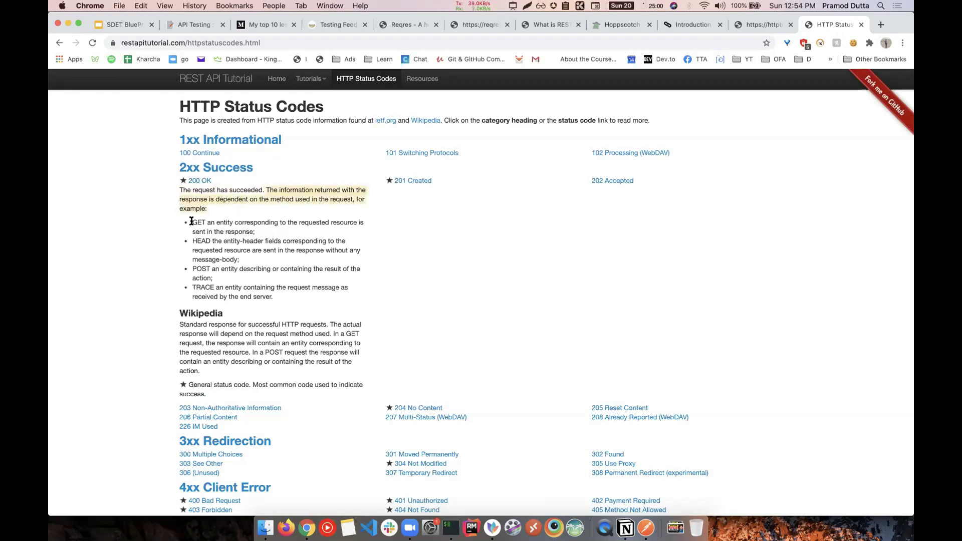
pyautogui.scroll(-1, 192, 220)
pyautogui.click(206, 187)
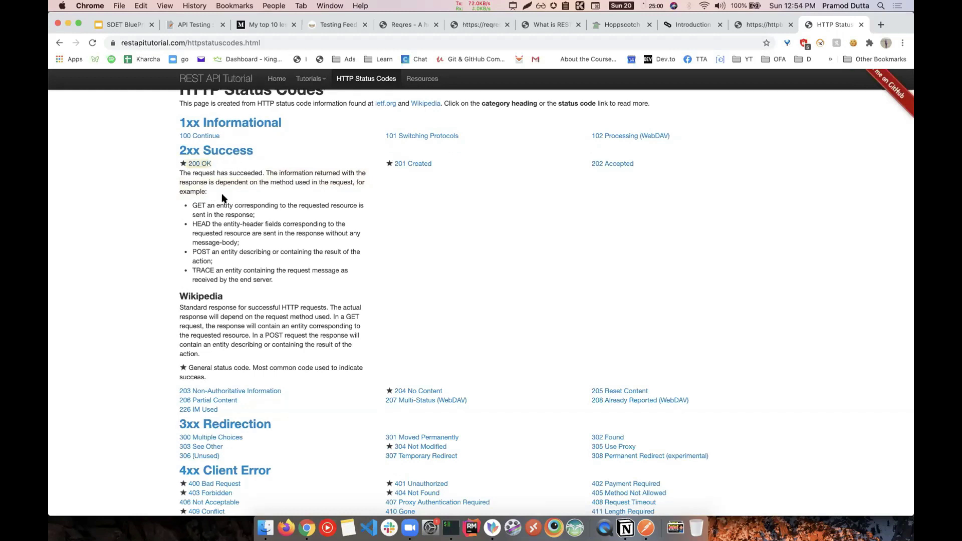
# Expand the 201 Created entry and highlight the phrase about a new resource being created
pyautogui.click(409, 164)
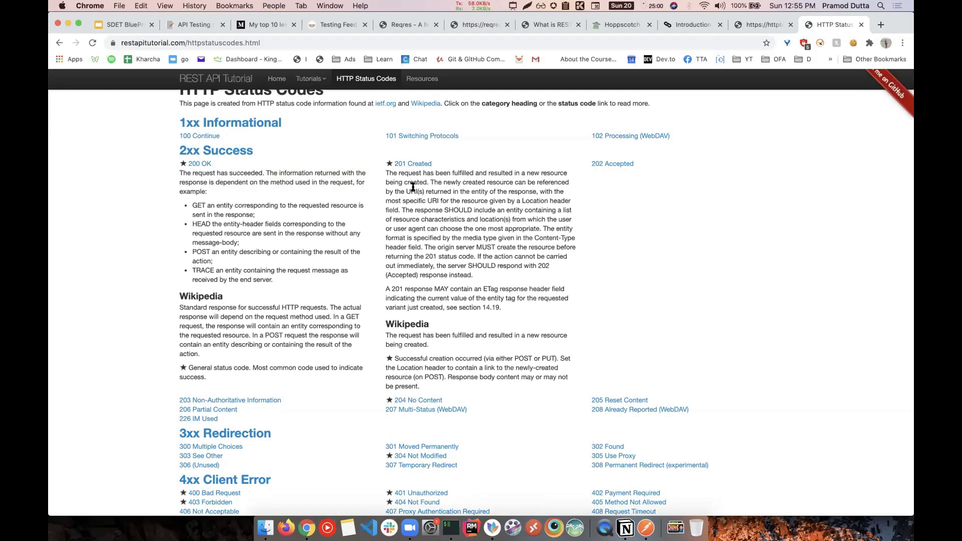
pyautogui.moveTo(522, 173); pyautogui.dragTo(583, 190)
pyautogui.click(491, 179)
pyautogui.moveTo(526, 173); pyautogui.dragTo(423, 179)
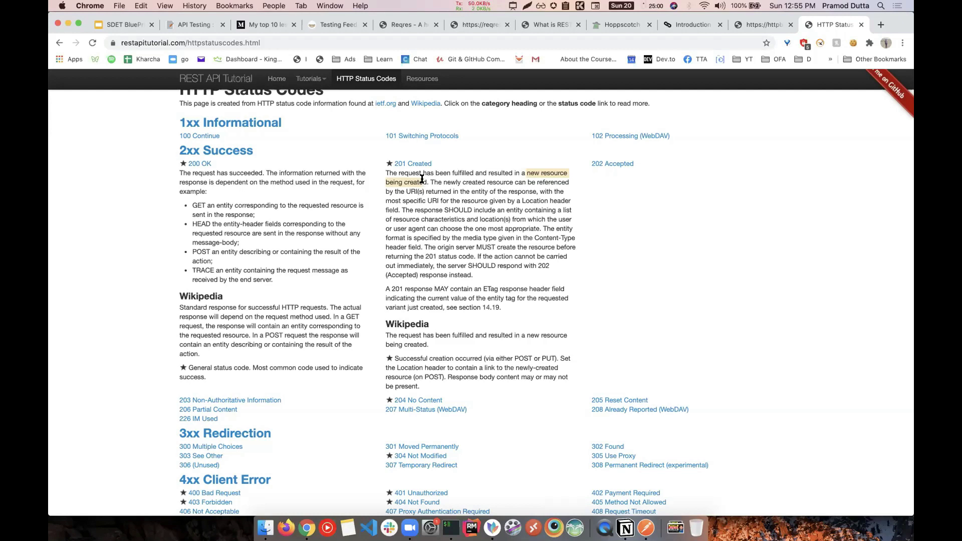
# Glance at Postman, return to Chrome and copy the httpbin.org/get address from its browser tab
pyautogui.click(640, 506)
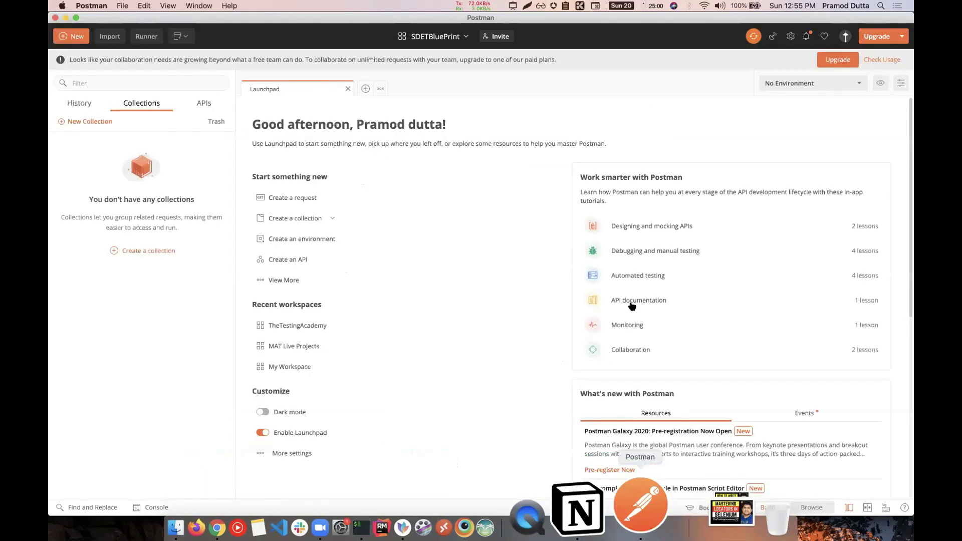
pyautogui.press('super+Tab')
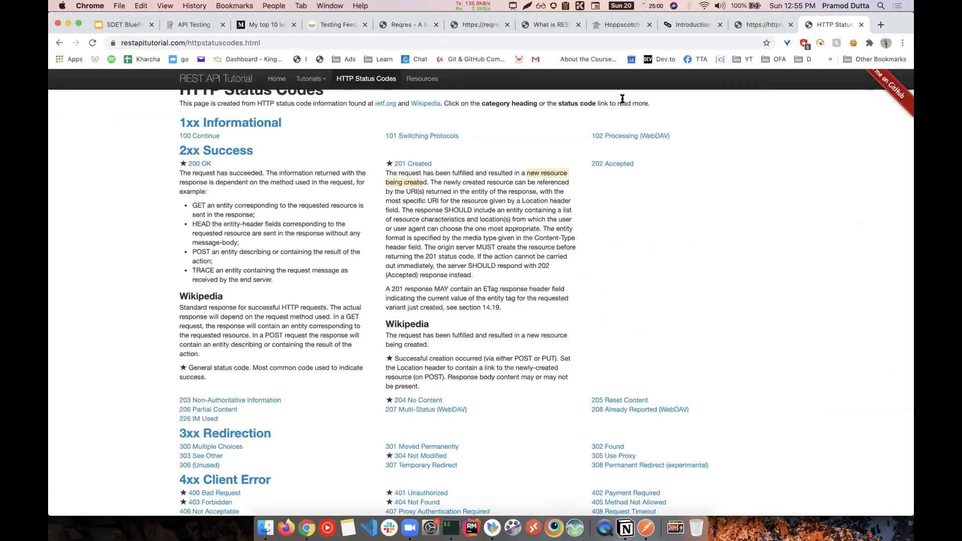
pyautogui.click(746, 26)
pyautogui.click(574, 41)
pyautogui.press('super+Tab')
pyautogui.click(363, 89)
pyautogui.click(349, 89)
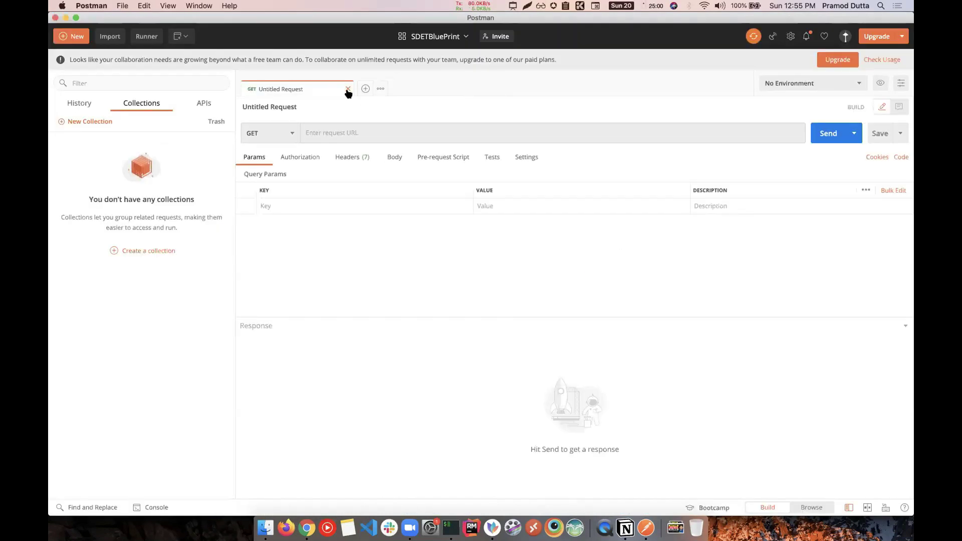
pyautogui.click(313, 130)
pyautogui.write('https://httpbin.org/get')
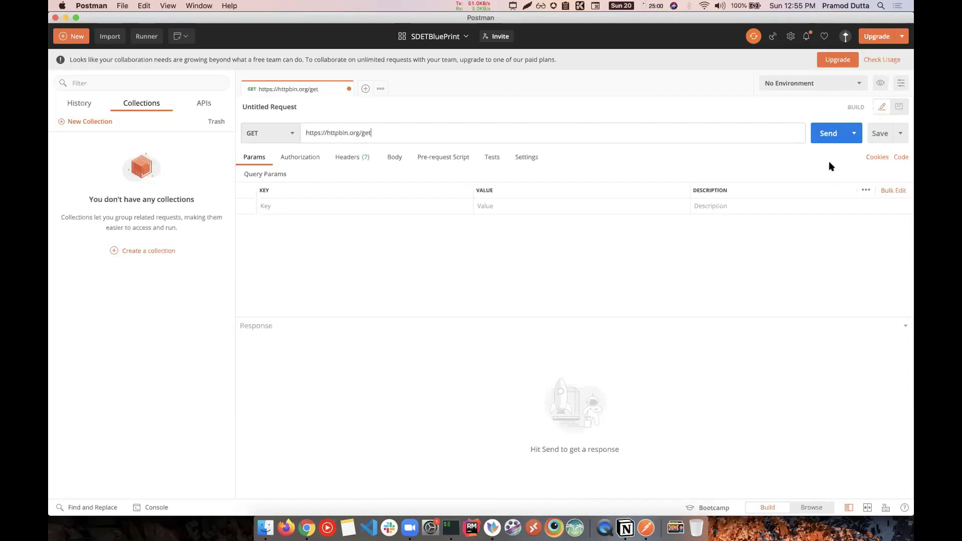
# Examine the HTTP methods available for the untitled request and highlight its URL, leaving the method as GET
pyautogui.click(498, 234)
pyautogui.click(292, 132)
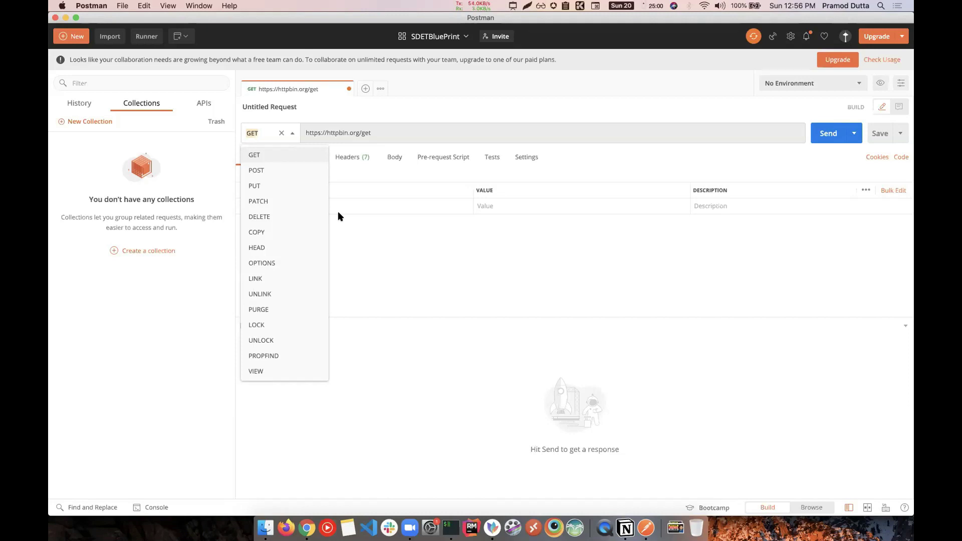
pyautogui.click(370, 132)
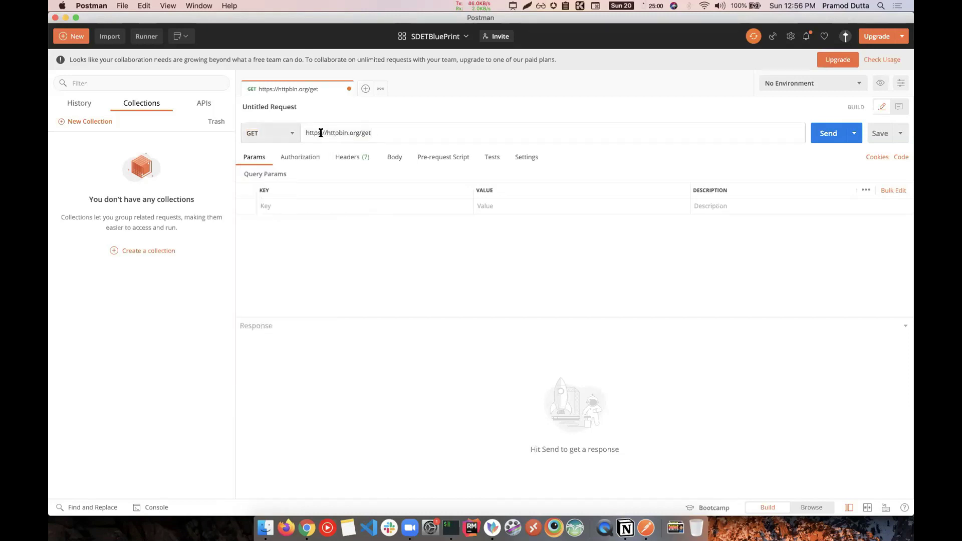
pyautogui.moveTo(303, 133); pyautogui.dragTo(372, 131)
pyautogui.click(389, 131)
# View the extra sending and saving options for the request, then dismiss them without choosing any
pyautogui.click(854, 133)
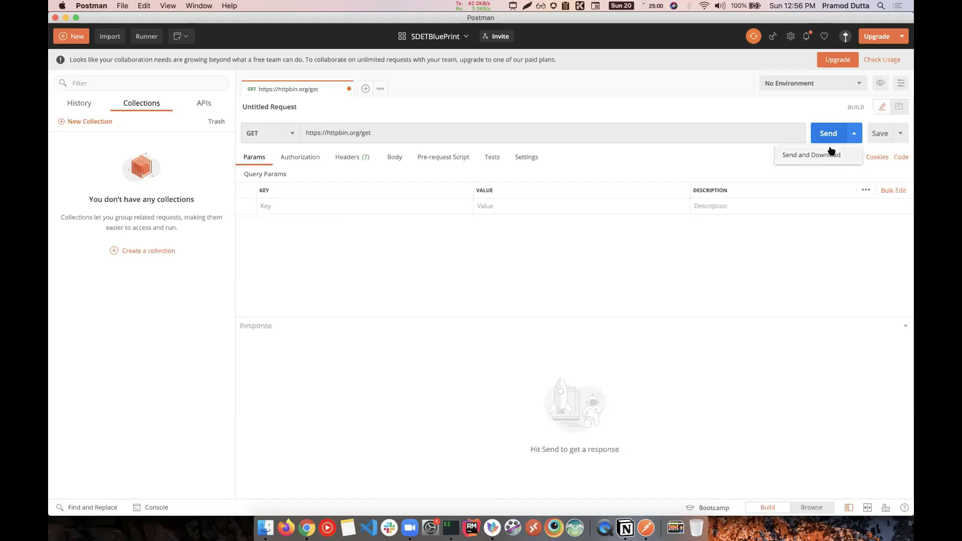
pyautogui.click(814, 107)
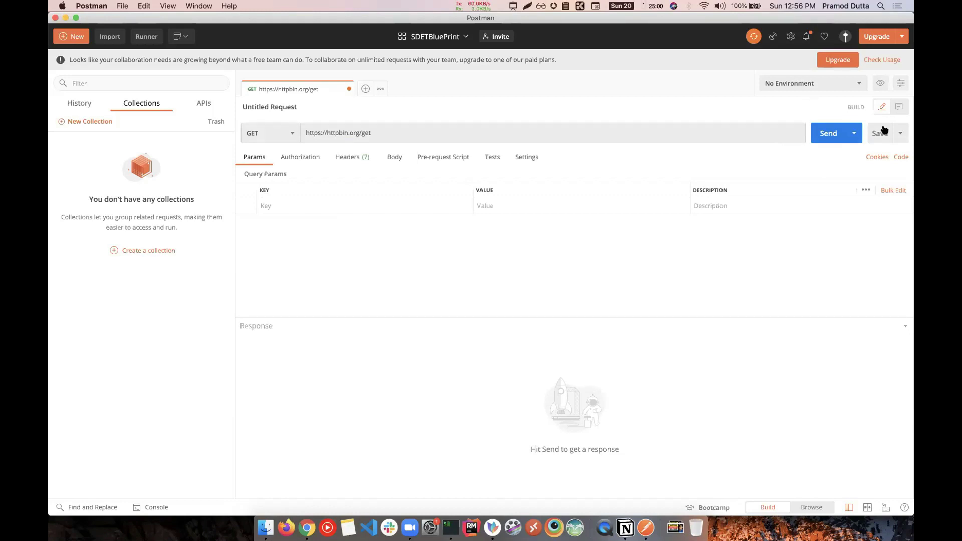
pyautogui.click(901, 133)
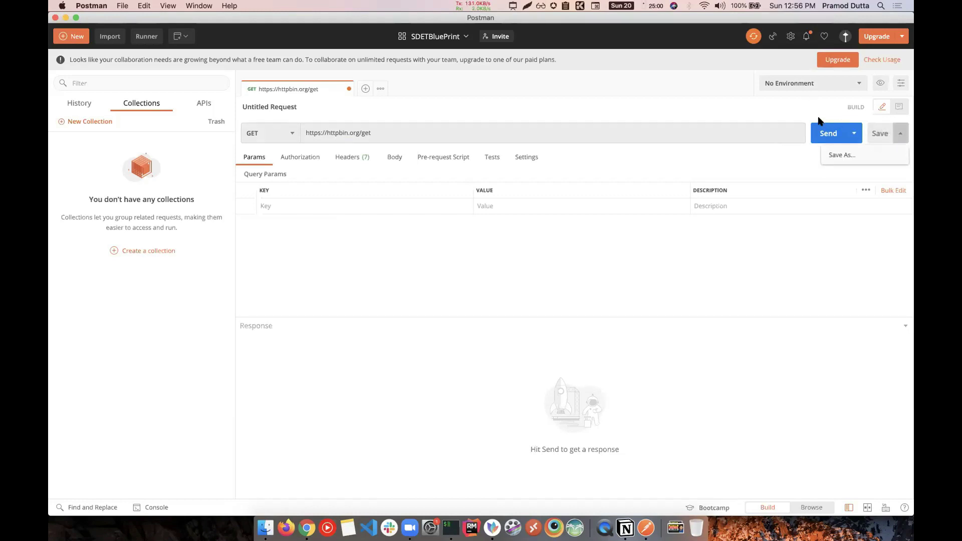
pyautogui.click(841, 121)
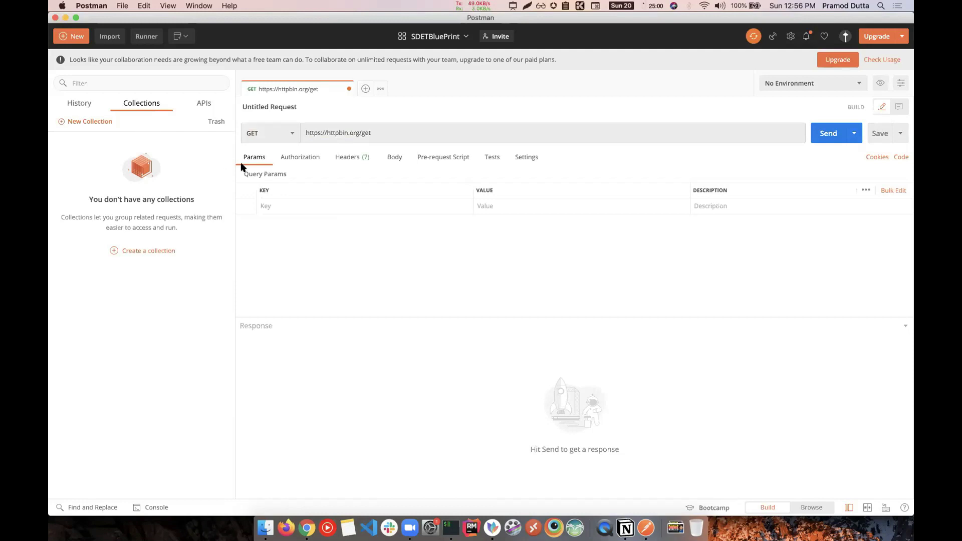
# Review the request's HTTP method choices once more and highlight the parts of its httpbin.org URL
pyautogui.click(295, 134)
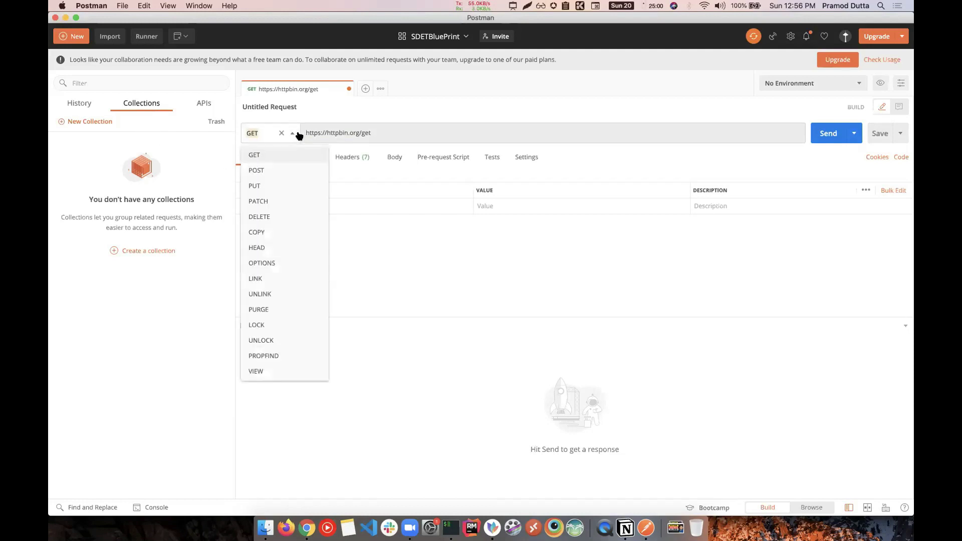
pyautogui.click(315, 129)
pyautogui.moveTo(308, 132); pyautogui.dragTo(363, 135)
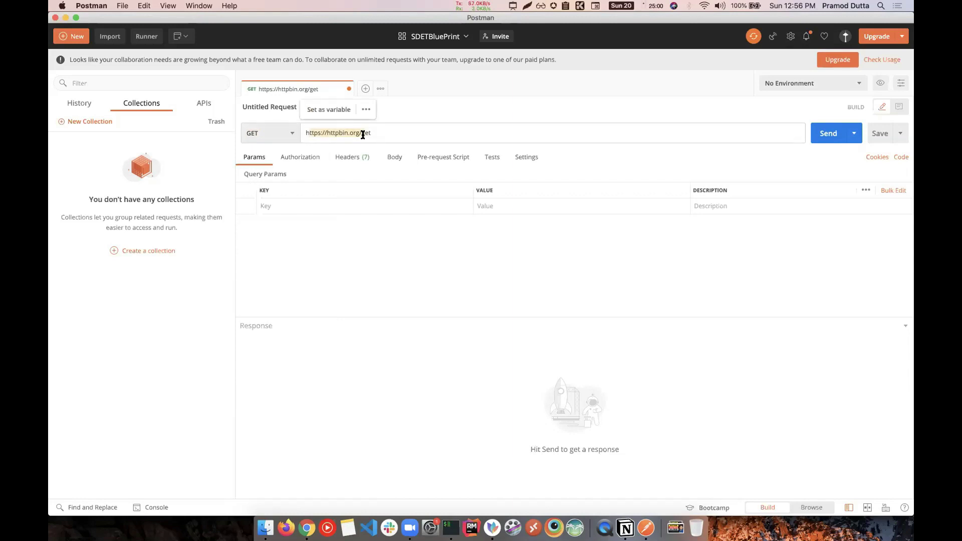
pyautogui.click(352, 133)
pyautogui.doubleClick(344, 132)
pyautogui.tripleClick(344, 133)
pyautogui.click(826, 135)
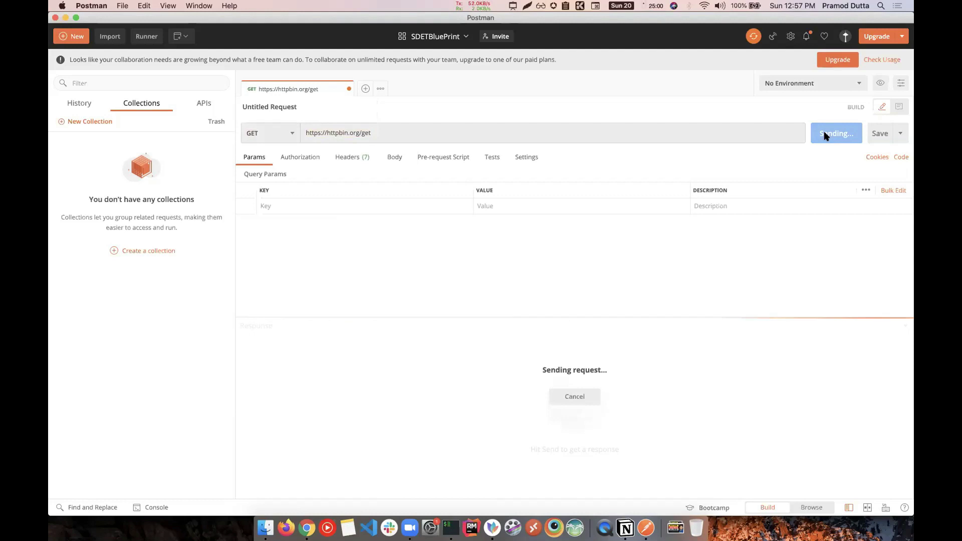
pyautogui.moveTo(561, 317); pyautogui.dragTo(560, 255)
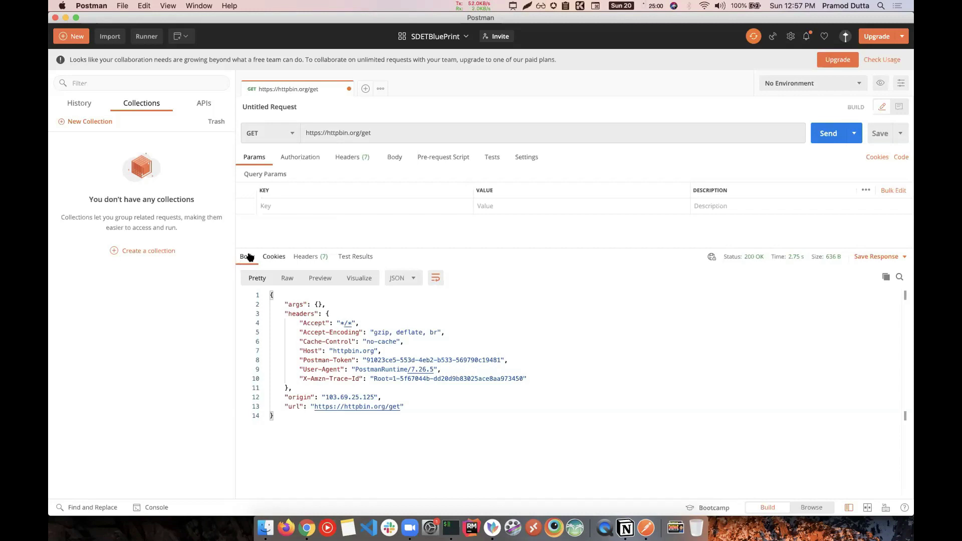
pyautogui.click(270, 293)
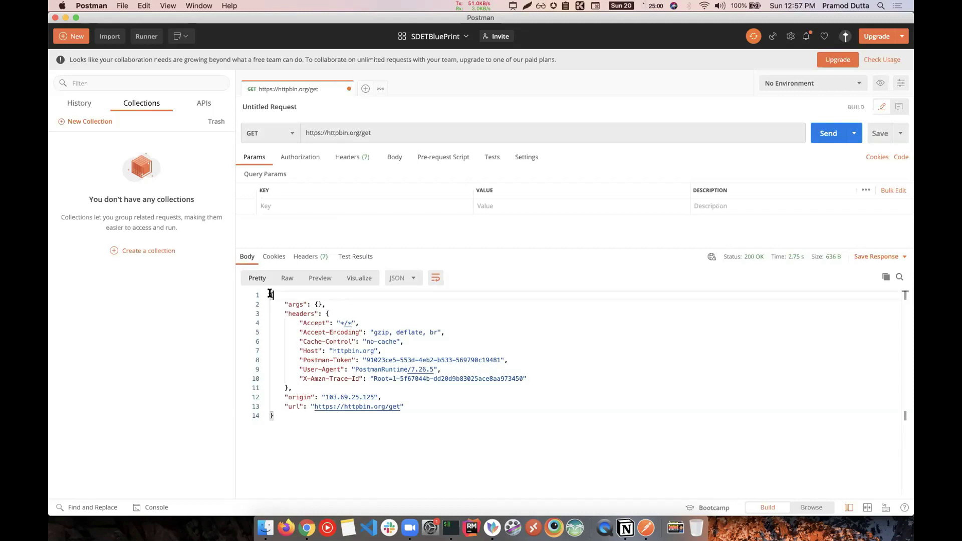
pyautogui.moveTo(269, 293); pyautogui.dragTo(279, 391)
pyautogui.click(274, 415)
pyautogui.moveTo(285, 304); pyautogui.dragTo(299, 406)
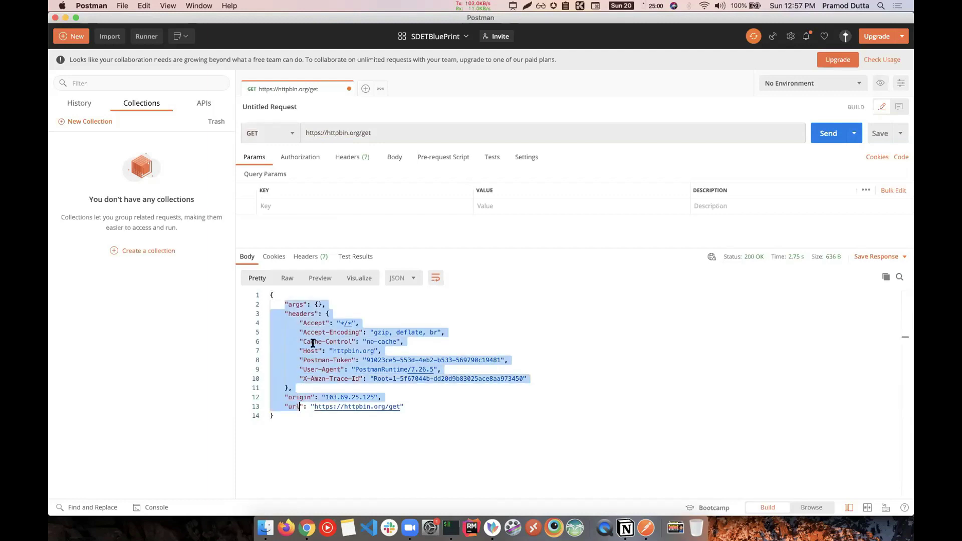
pyautogui.click(333, 341)
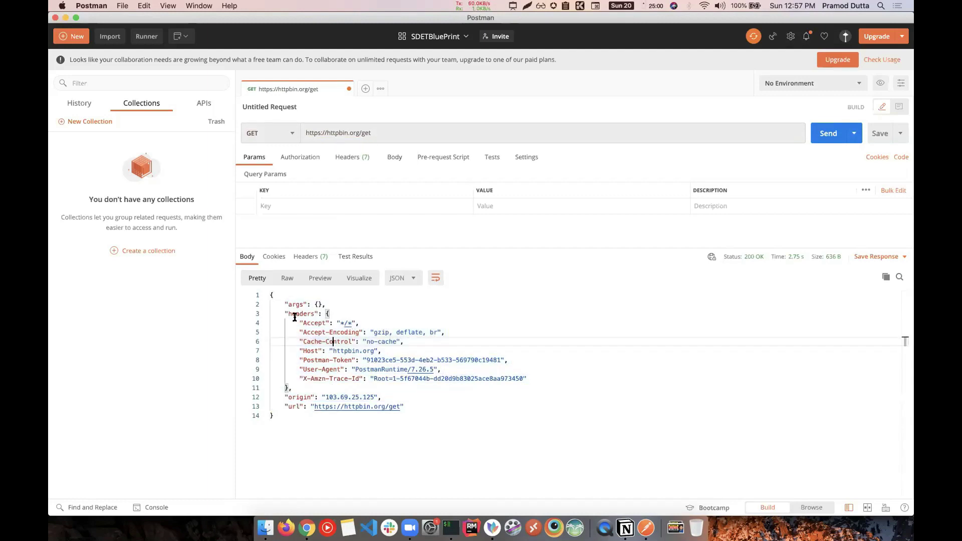
pyautogui.moveTo(274, 304); pyautogui.dragTo(288, 406)
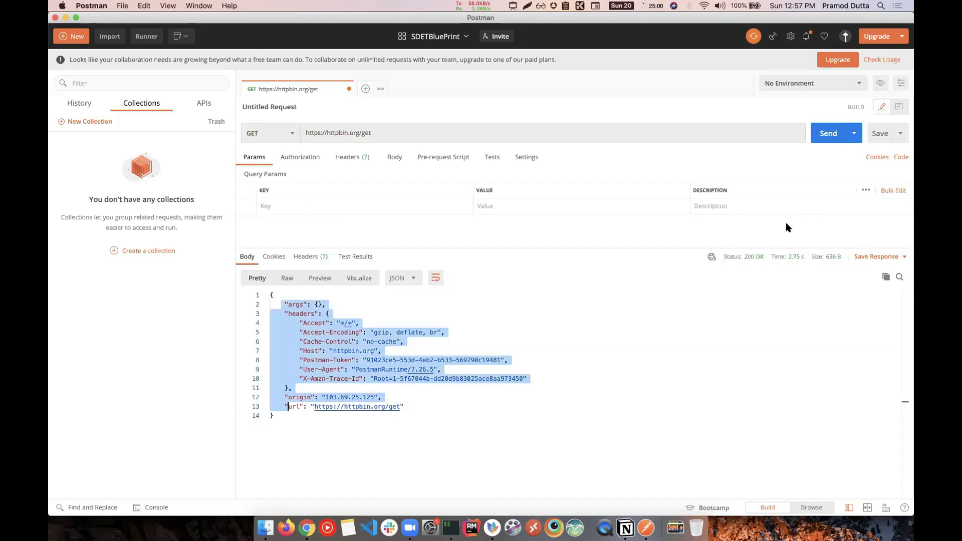
pyautogui.click(663, 338)
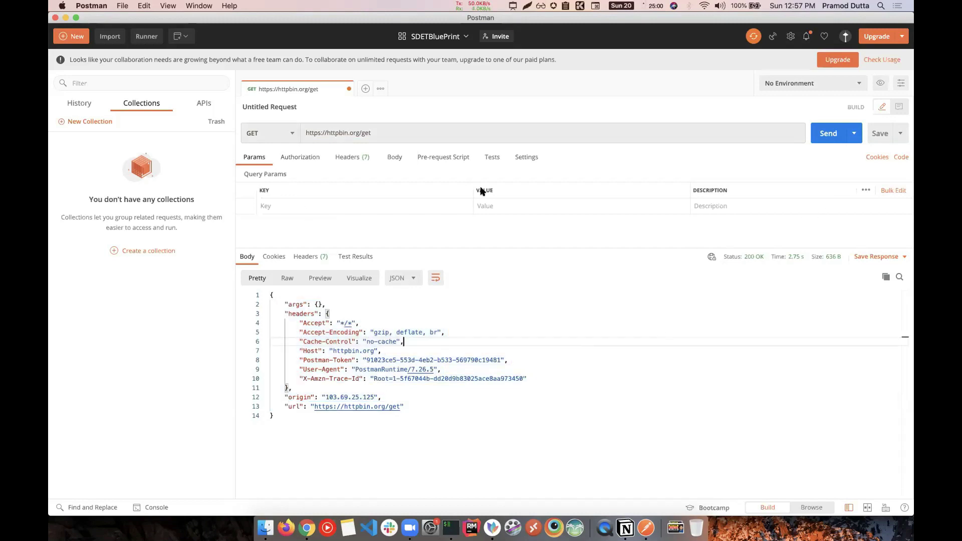
# Look through the GET request's settings, authorization, body, pre-request script and tests sections, returning to its empty query parameters
pyautogui.click(526, 159)
pyautogui.click(254, 158)
pyautogui.click(299, 158)
pyautogui.click(395, 157)
pyautogui.click(443, 158)
pyautogui.click(492, 157)
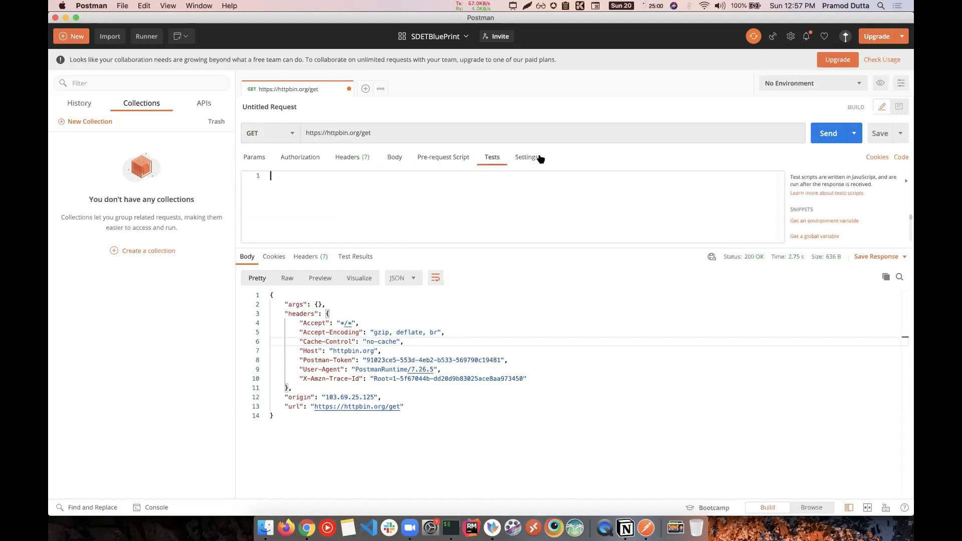
pyautogui.click(540, 158)
pyautogui.click(255, 158)
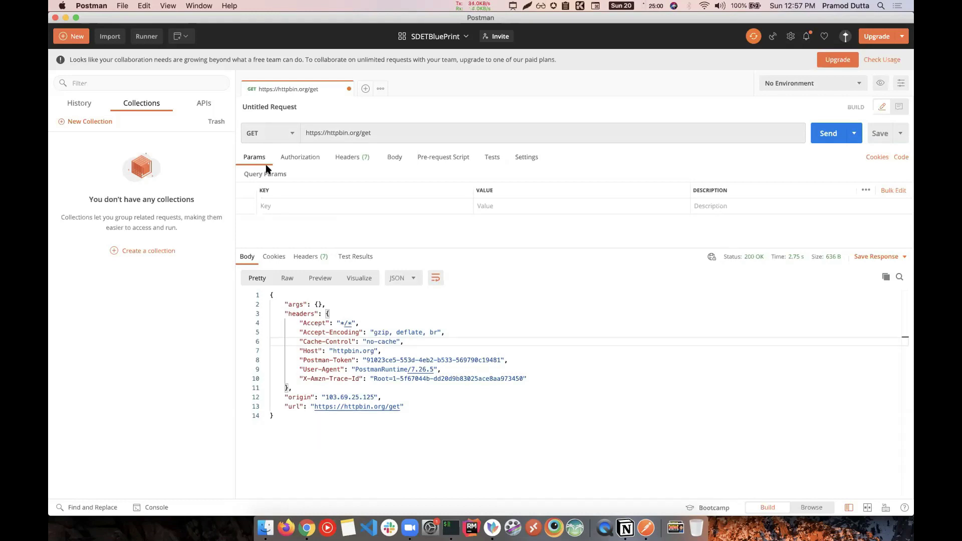
pyautogui.click(271, 203)
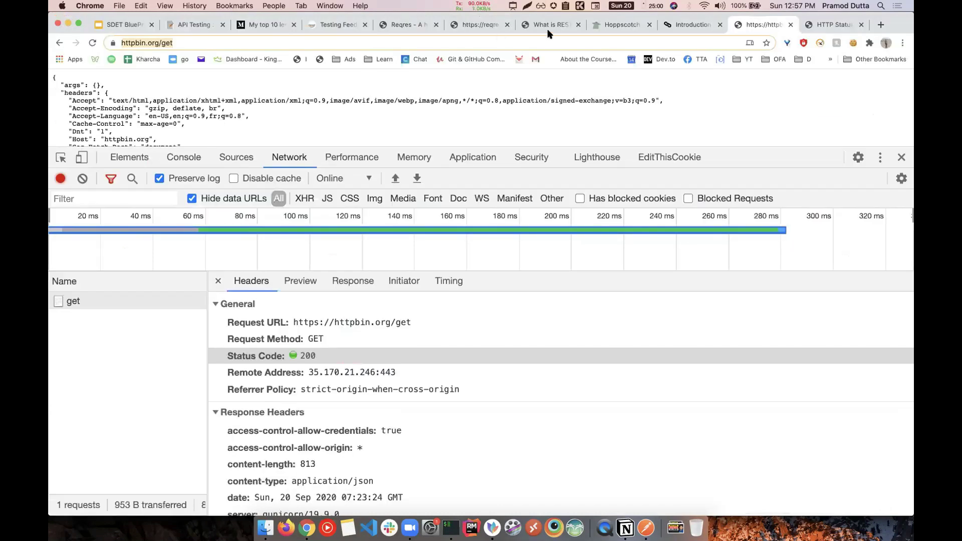
pyautogui.click(692, 23)
pyautogui.click(468, 26)
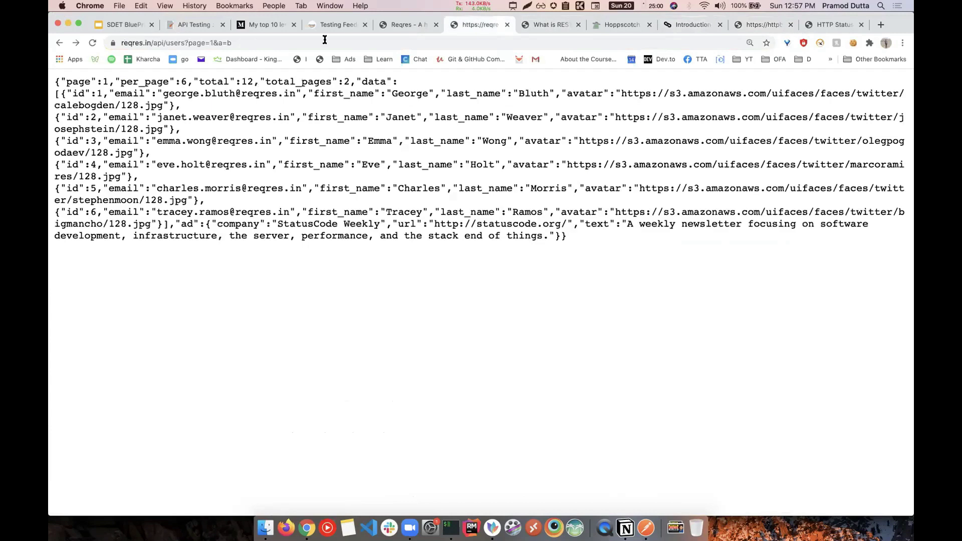
pyautogui.press('super+Tab')
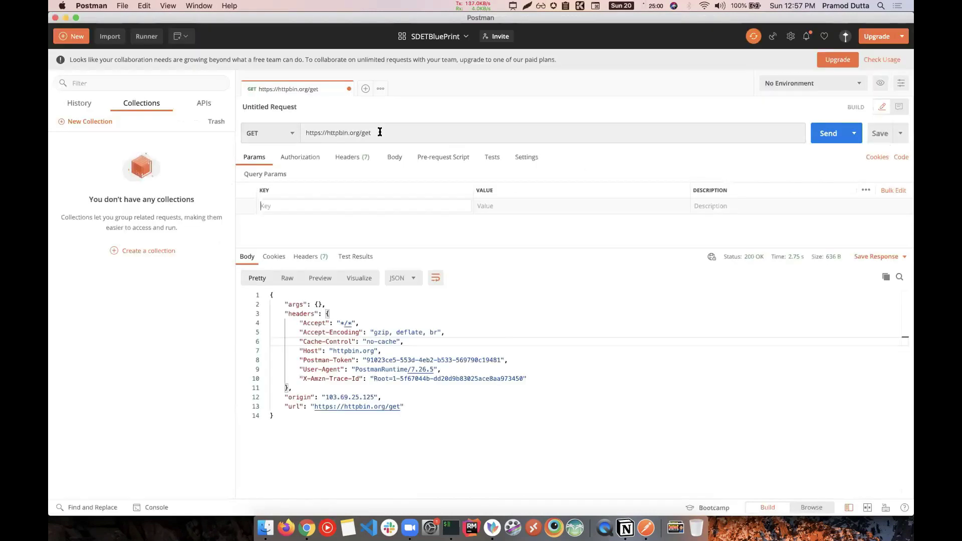
pyautogui.tripleClick(380, 132)
pyautogui.write('https://reqres.in/api/users?page=1&a=b')
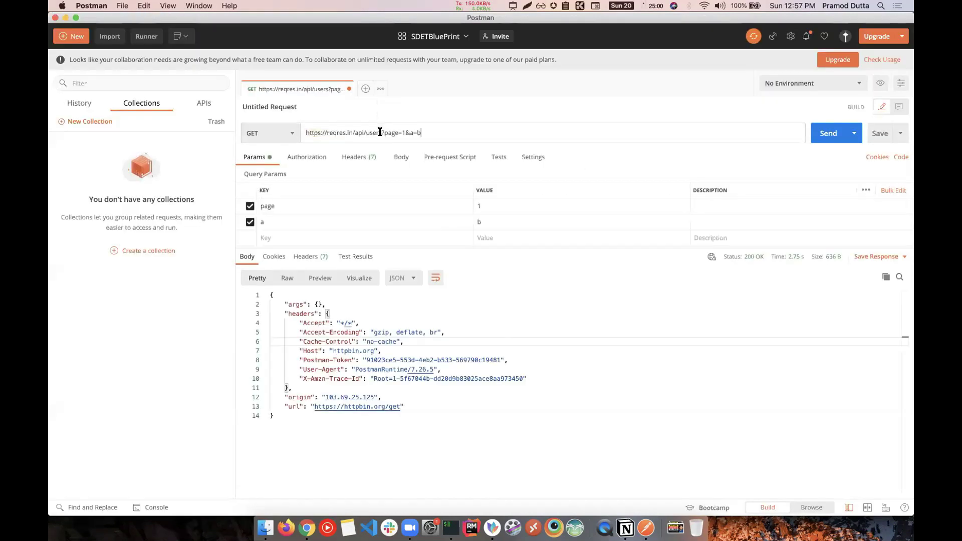
# Compare the page and a entries in the query parameter table with the matching parts of the request URL
pyautogui.click(268, 204)
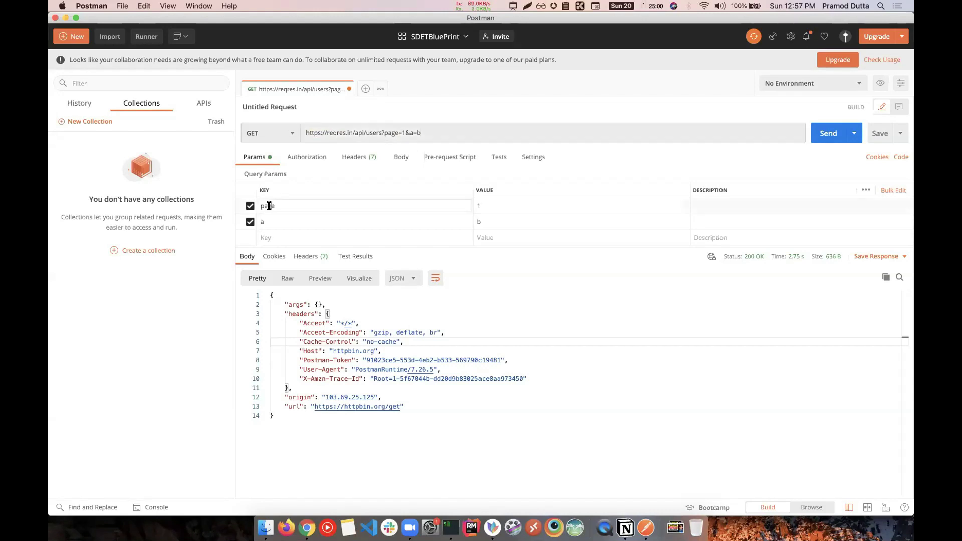
pyautogui.click(387, 132)
pyautogui.doubleClick(393, 133)
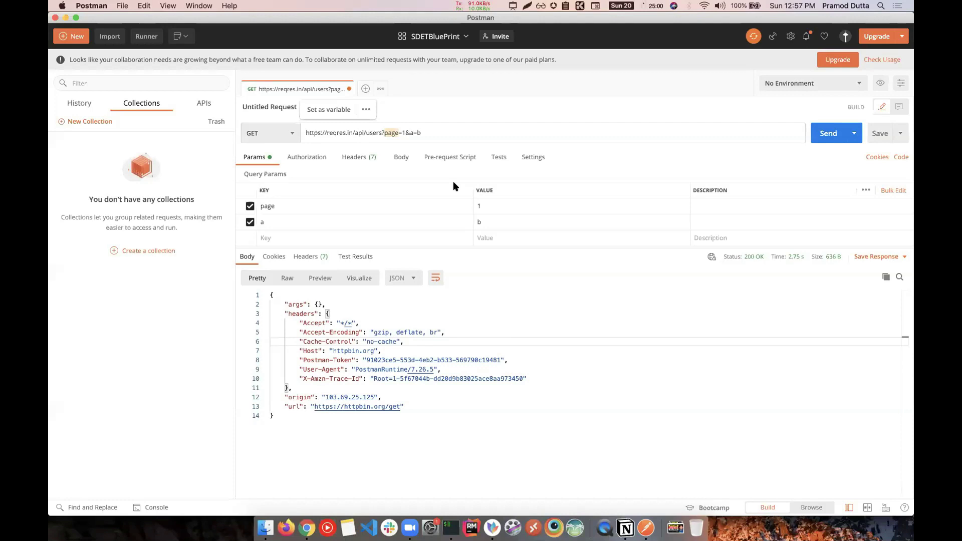
pyautogui.click(441, 219)
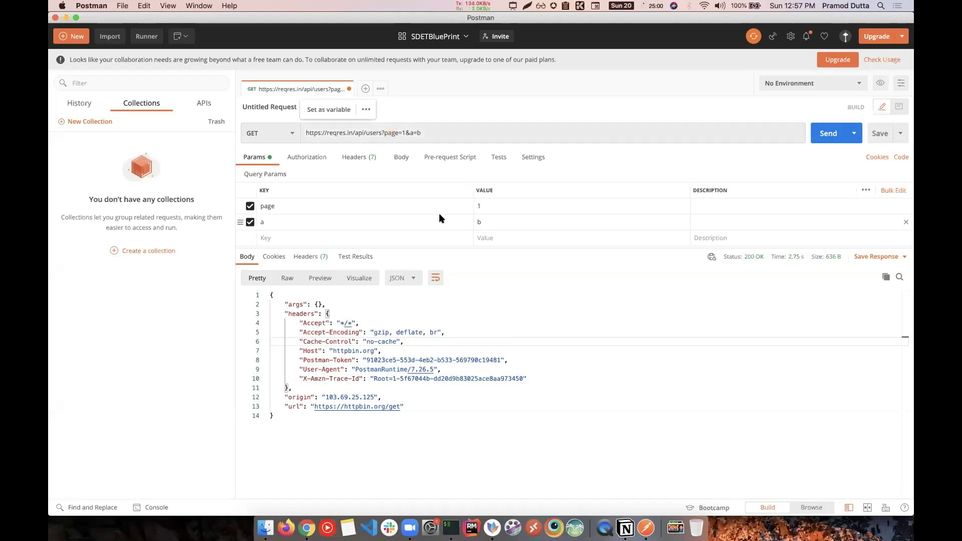
# Add a third query parameter with a first name as key and a surname as value, and highlight the URL's query string
pyautogui.click(440, 237)
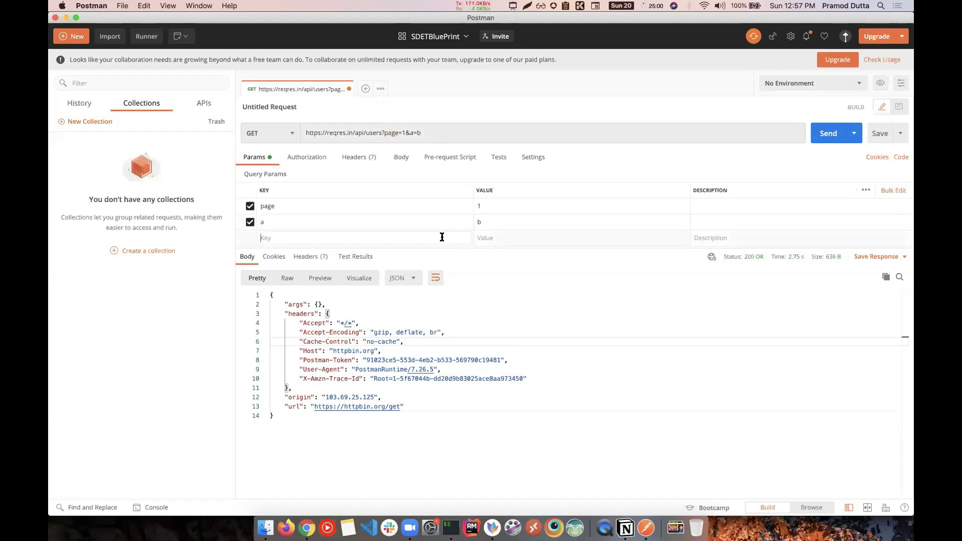
pyautogui.write('pramod')
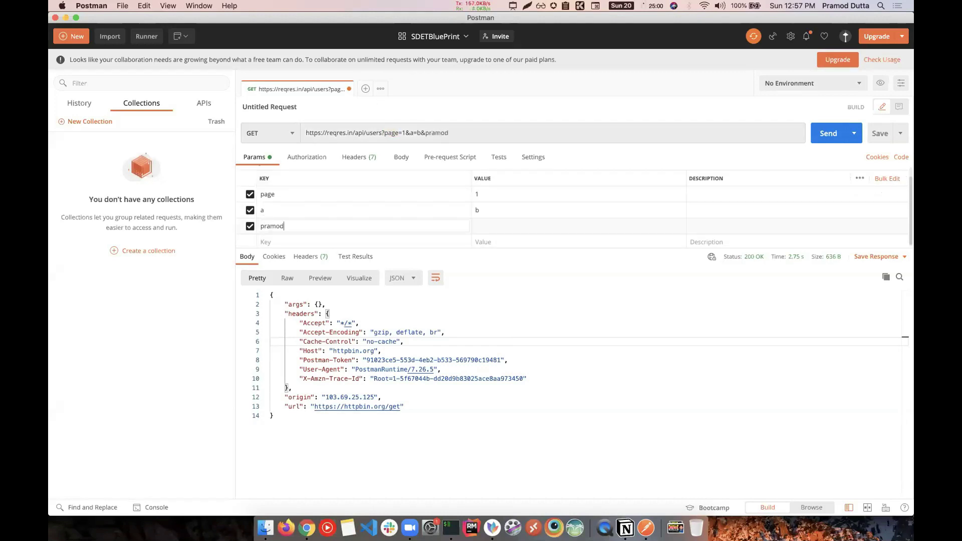
pyautogui.click(522, 226)
pyautogui.write('dutta')
pyautogui.moveTo(425, 133); pyautogui.dragTo(384, 132)
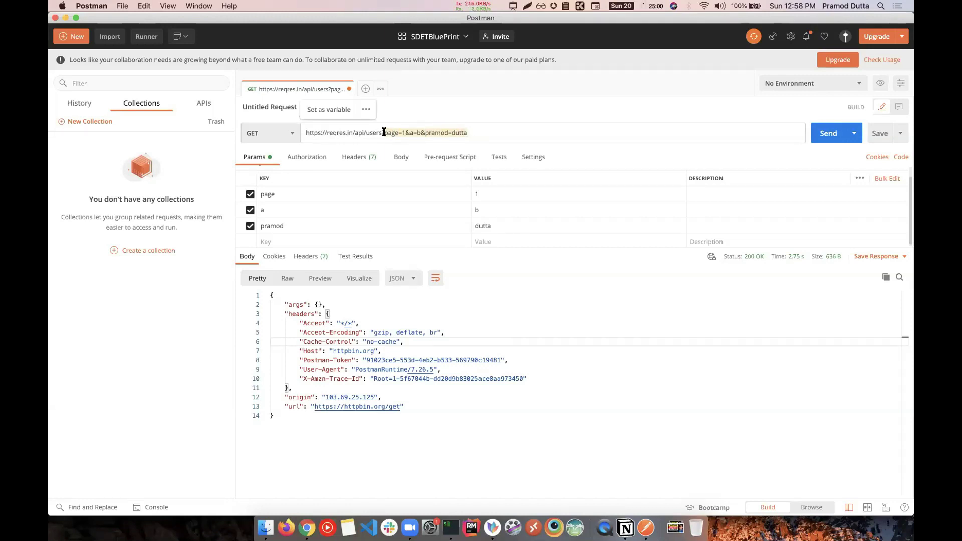
# Copy the URL into a new GET request, replace its query string with /2/ and send the request
pyautogui.tripleClick(384, 131)
pyautogui.press('cmd+c')
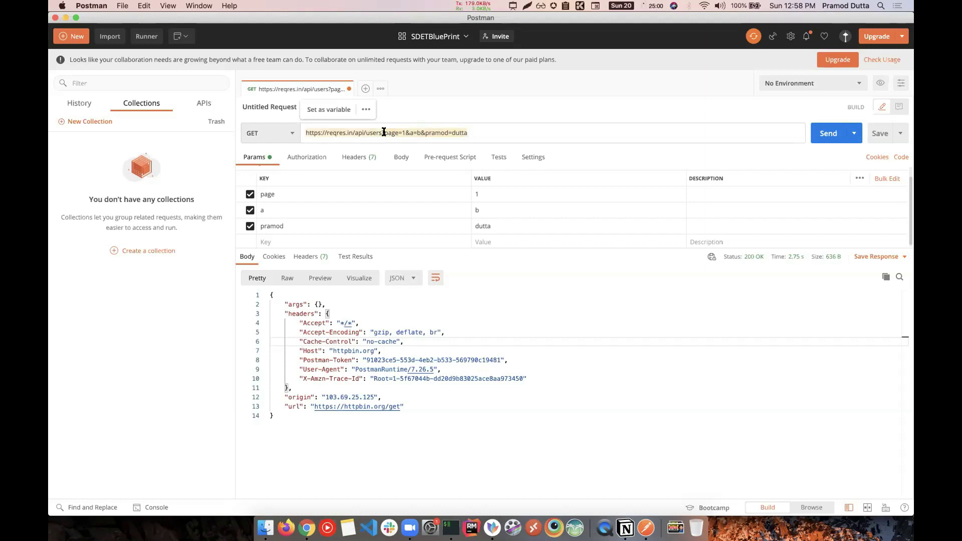
pyautogui.click(365, 89)
pyautogui.click(364, 133)
pyautogui.press('cmd+v')
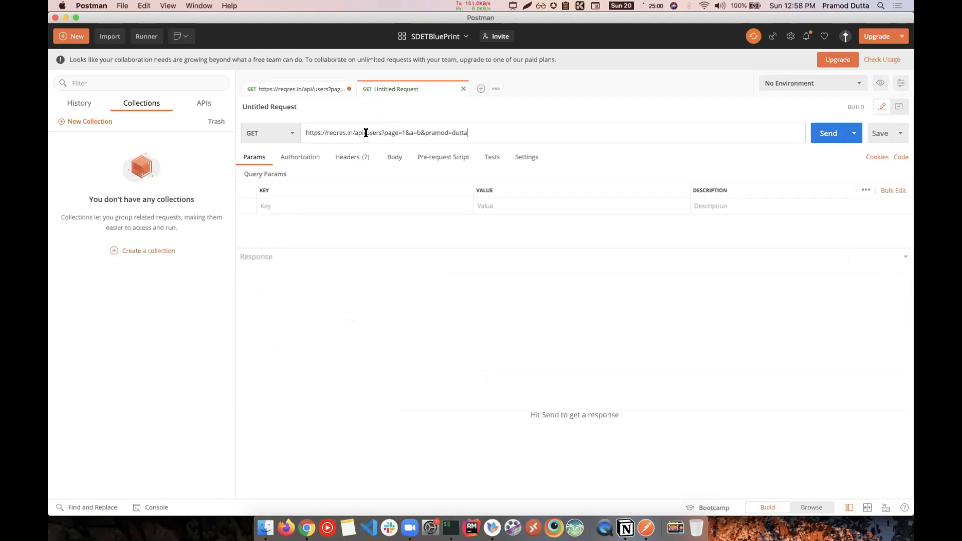
pyautogui.moveTo(382, 133); pyautogui.dragTo(465, 134)
pyautogui.write('/2/')
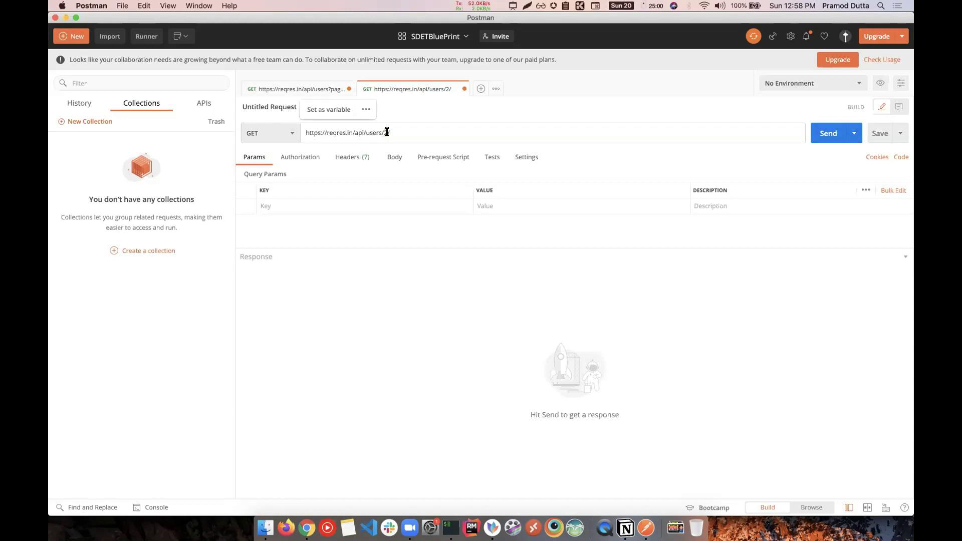
pyautogui.click(826, 132)
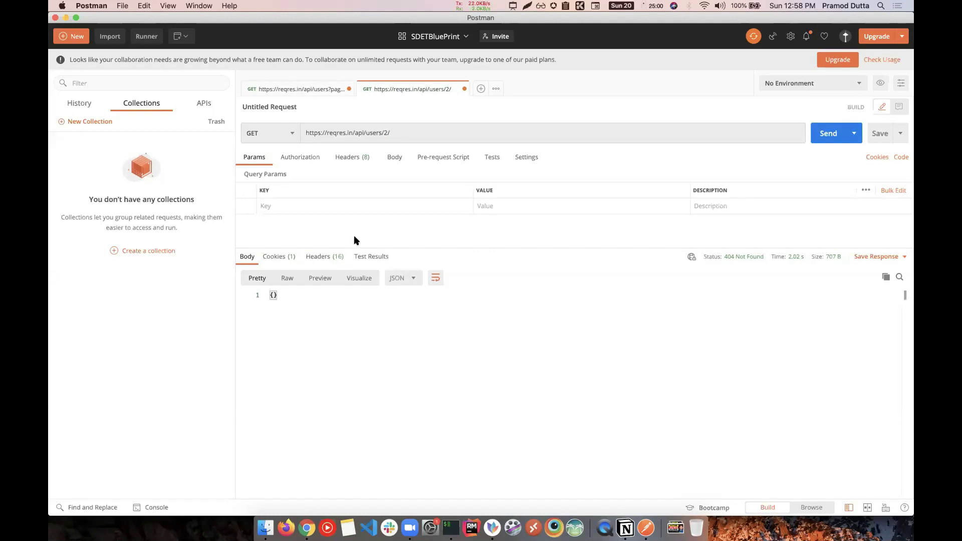
# Switch to Chrome and open the single-user endpoint from the Reqres page to check its address and response
pyautogui.press('super+Tab')
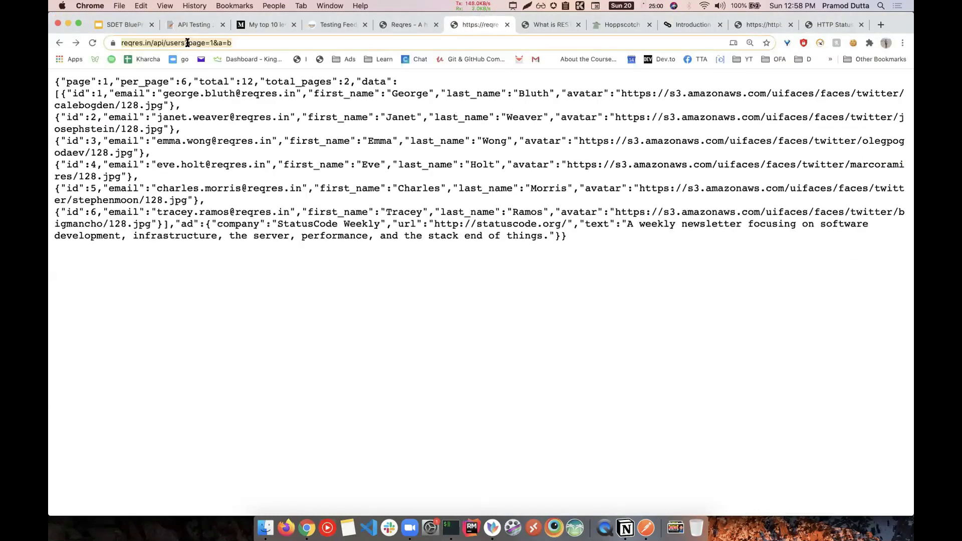
pyautogui.click(291, 43)
pyautogui.press('BackSpace')
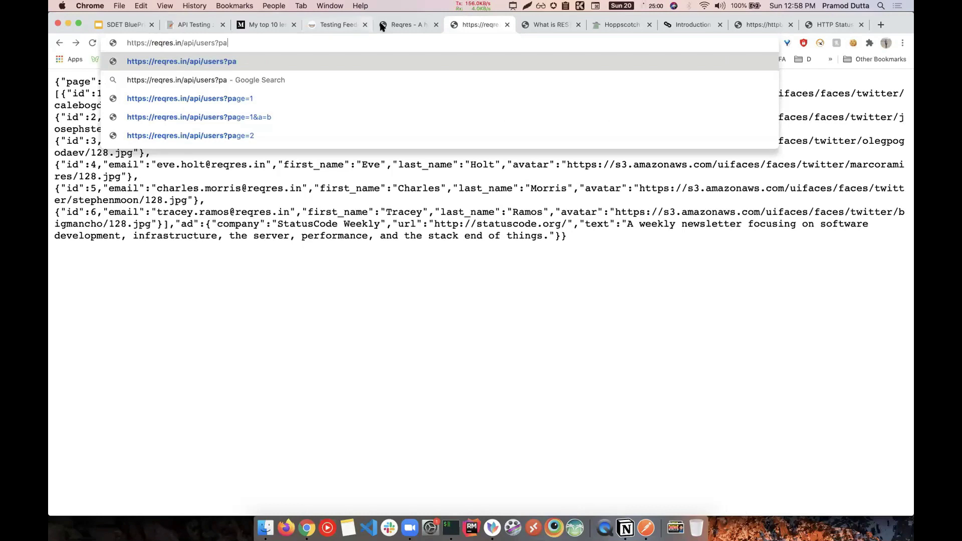
pyautogui.click(385, 25)
pyautogui.click(286, 216)
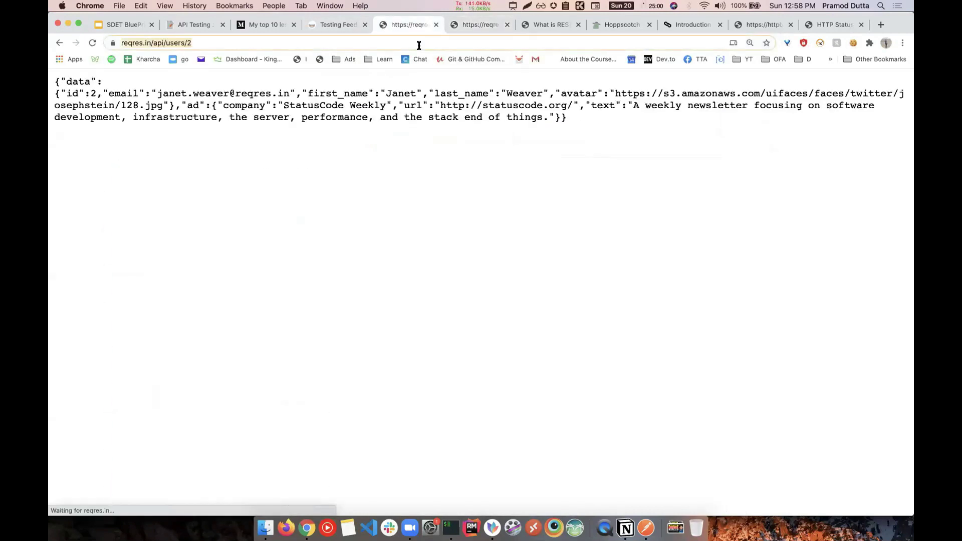
pyautogui.press('super+Tab')
pyautogui.click(413, 138)
pyautogui.press('BackSpace')
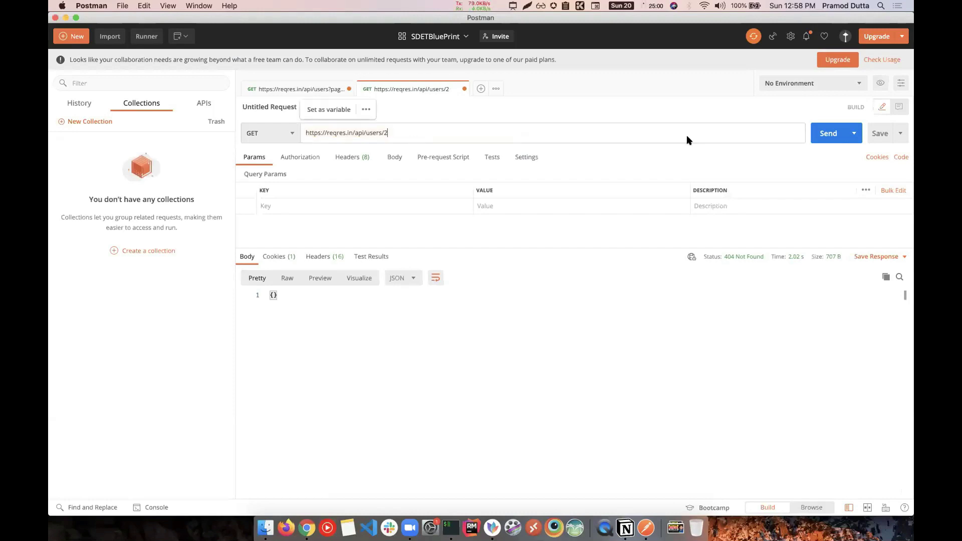
pyautogui.click(822, 133)
pyautogui.click(315, 332)
pyautogui.moveTo(284, 301); pyautogui.dragTo(289, 397)
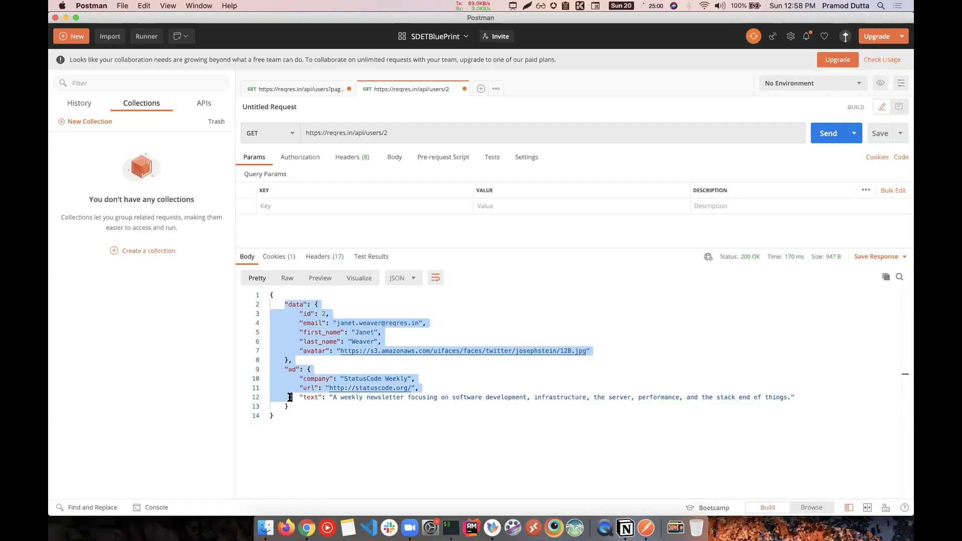
pyautogui.click(277, 206)
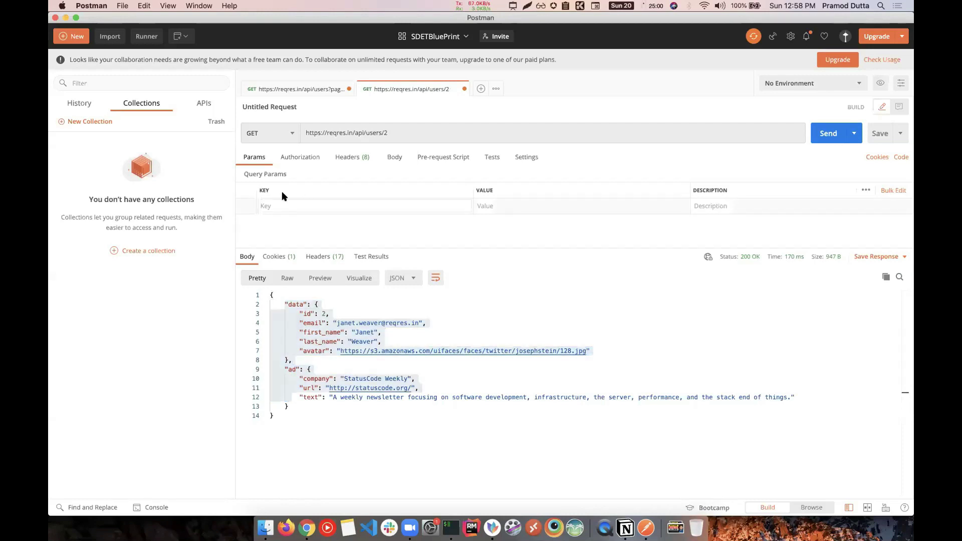
pyautogui.click(393, 131)
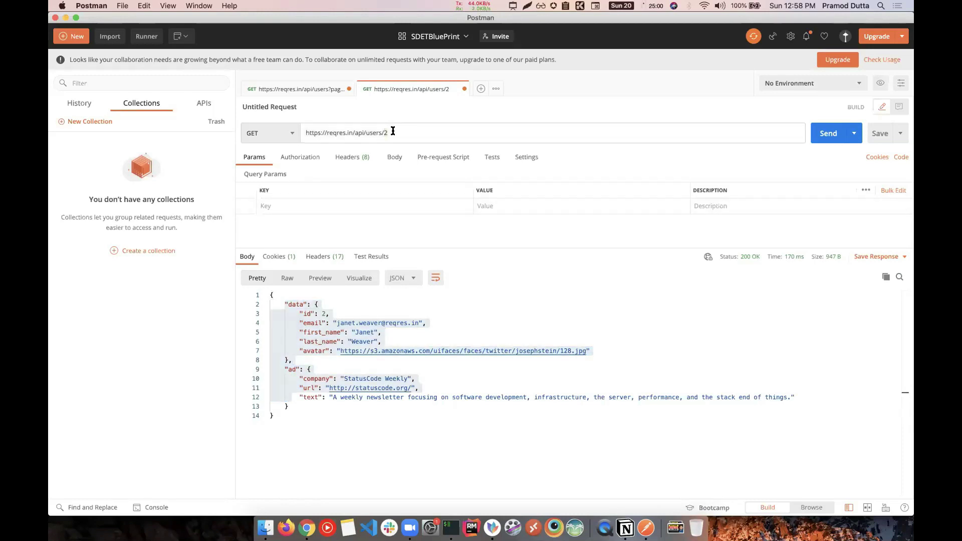
# Return to the request with query parameters and review its authorization types, highlighting the full URL
pyautogui.click(314, 89)
pyautogui.click(317, 162)
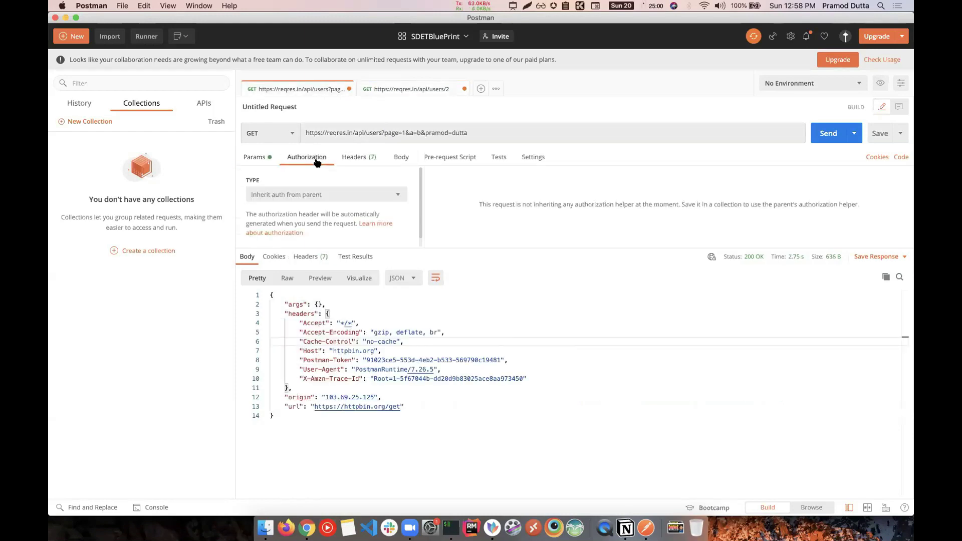
pyautogui.click(321, 195)
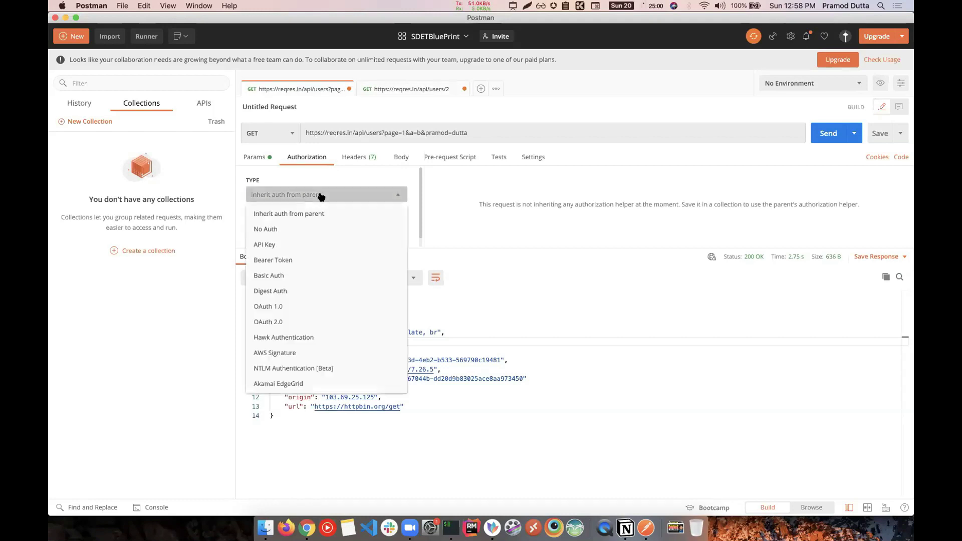
pyautogui.tripleClick(395, 131)
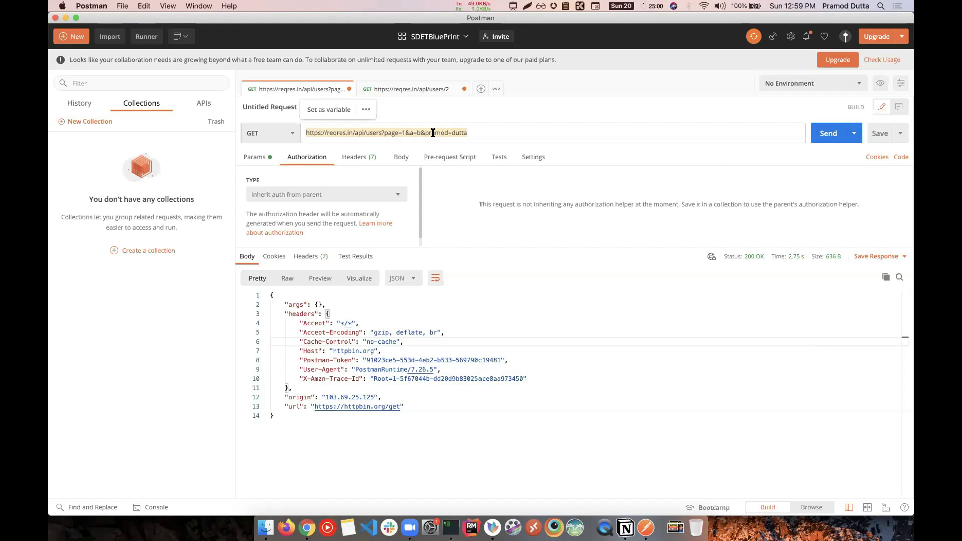
pyautogui.click(370, 195)
pyautogui.click(401, 130)
# Set the request's authorization type to Basic Auth, and view the other available types without changing the choice
pyautogui.click(369, 196)
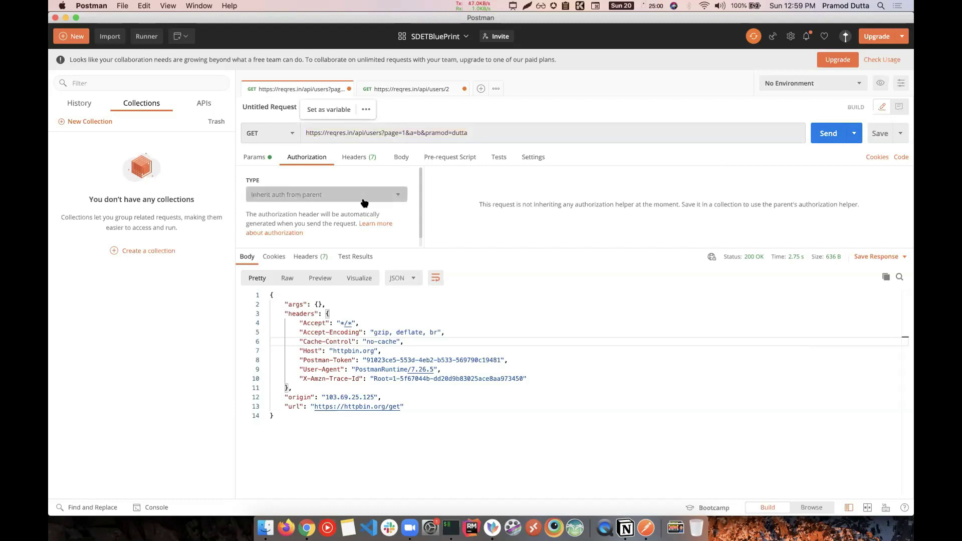
pyautogui.click(337, 275)
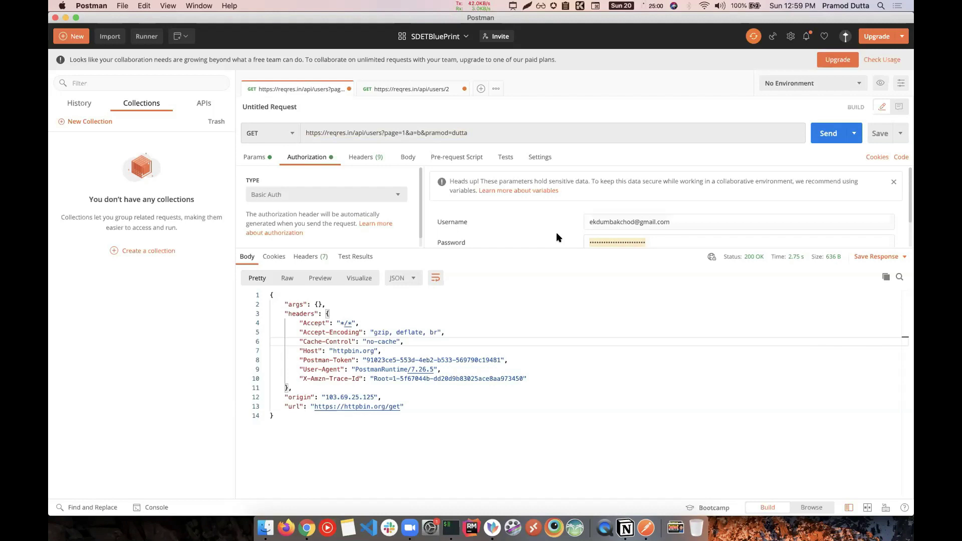
pyautogui.click(384, 195)
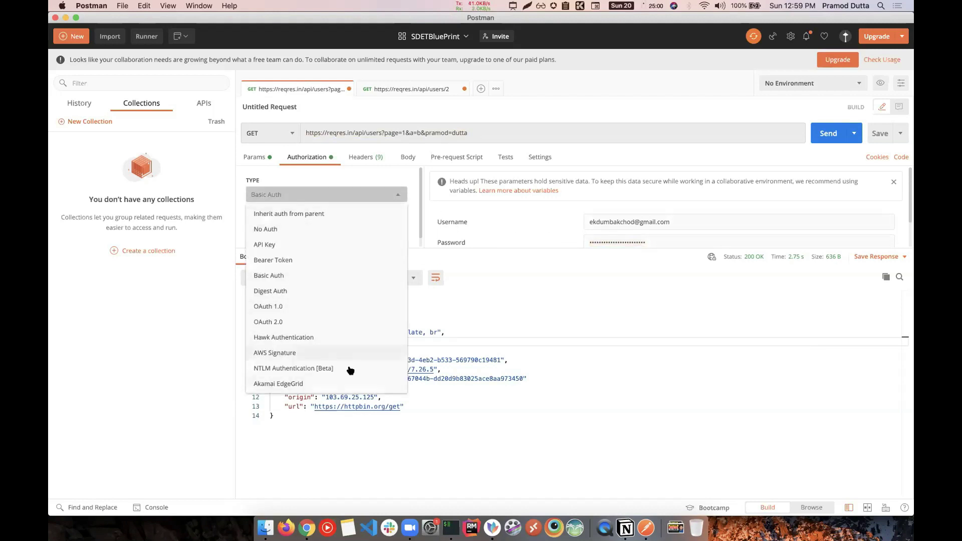
pyautogui.click(497, 297)
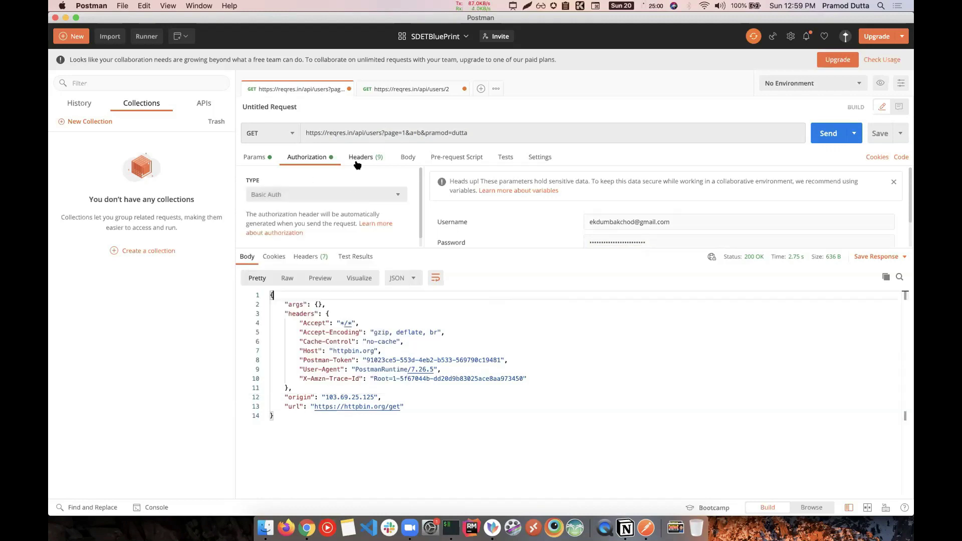